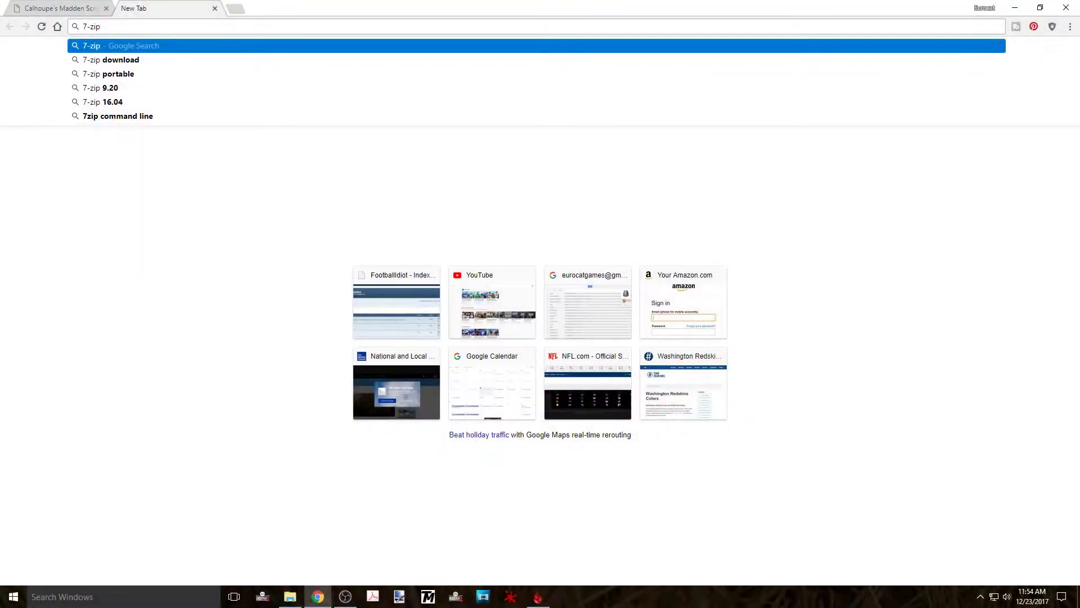
Submit the Google search for 7-zip in the new tab
key(Return)
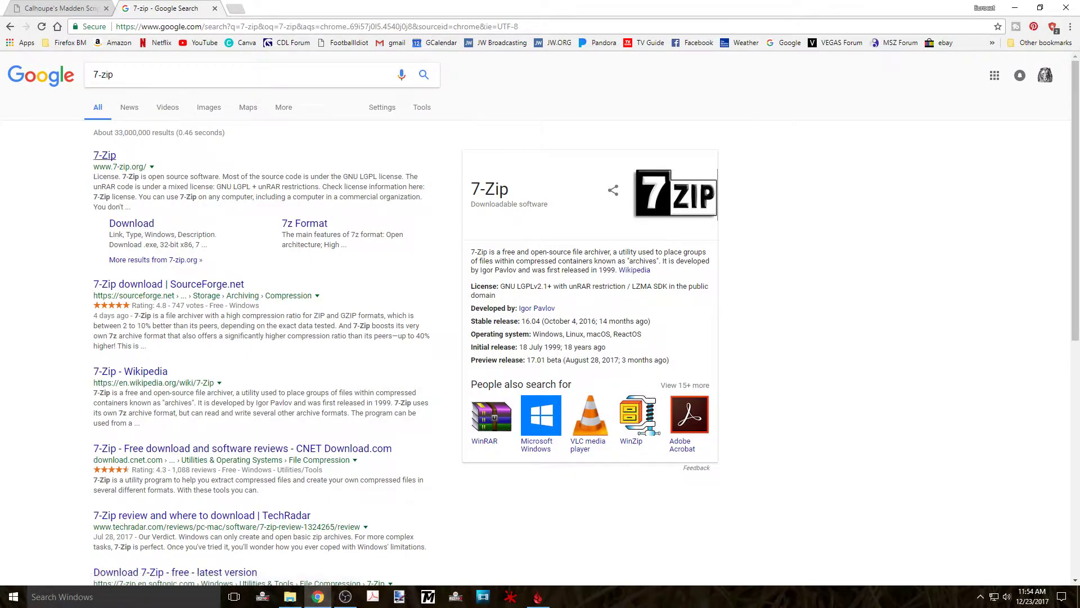
Open the official 7-Zip homepage (7-zip.org) from the search results
click(104, 155)
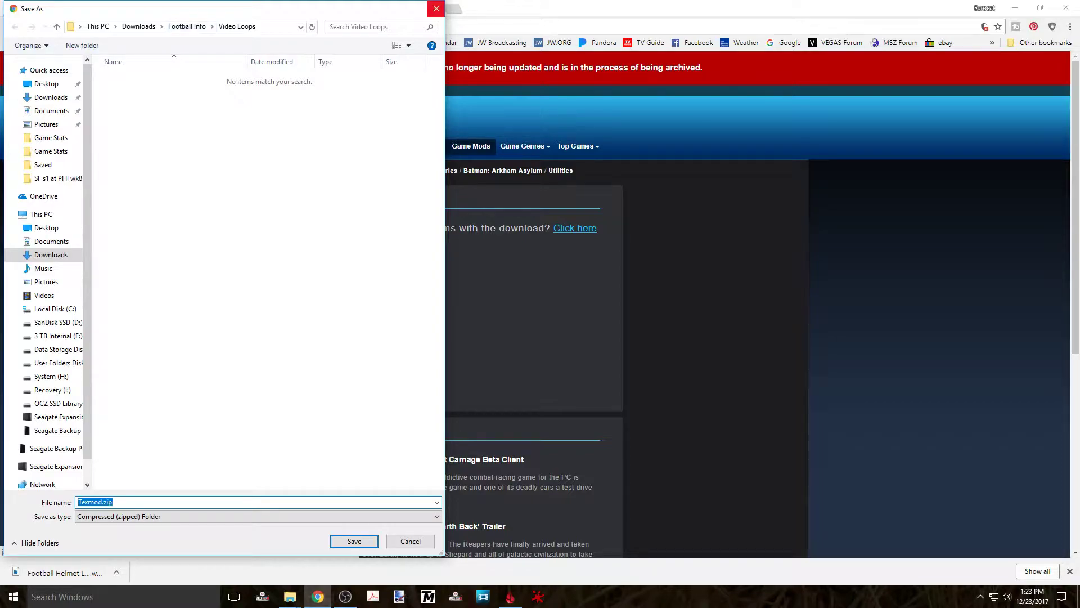
Browse the Football Info\Texmod folder, then enlarge the Save As dialog and open Football Info
click(187, 26)
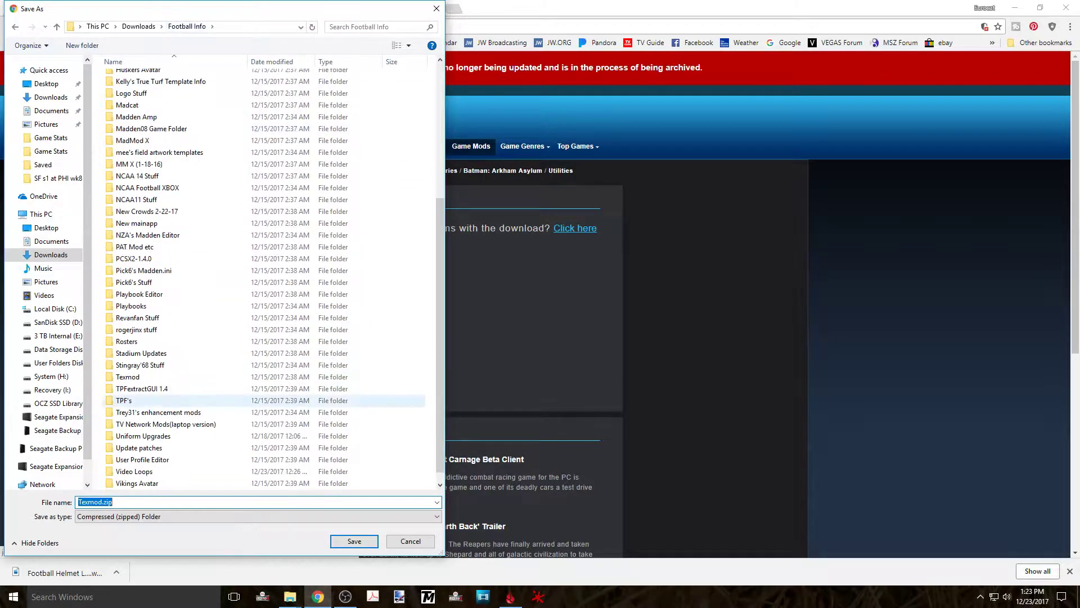
double_click(128, 376)
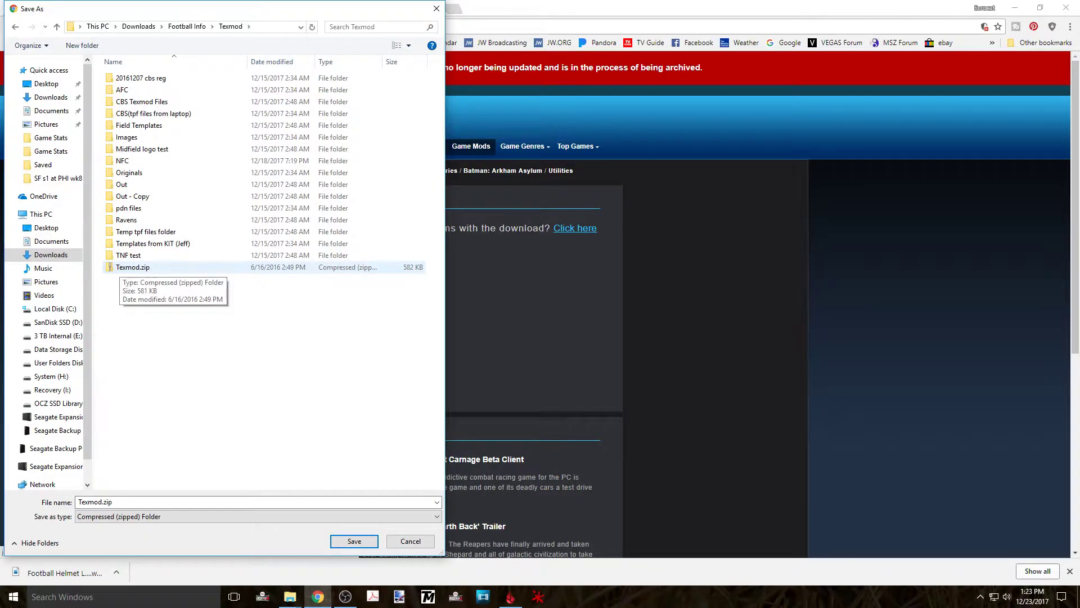
right_click(120, 269)
mouse_move(148, 333)
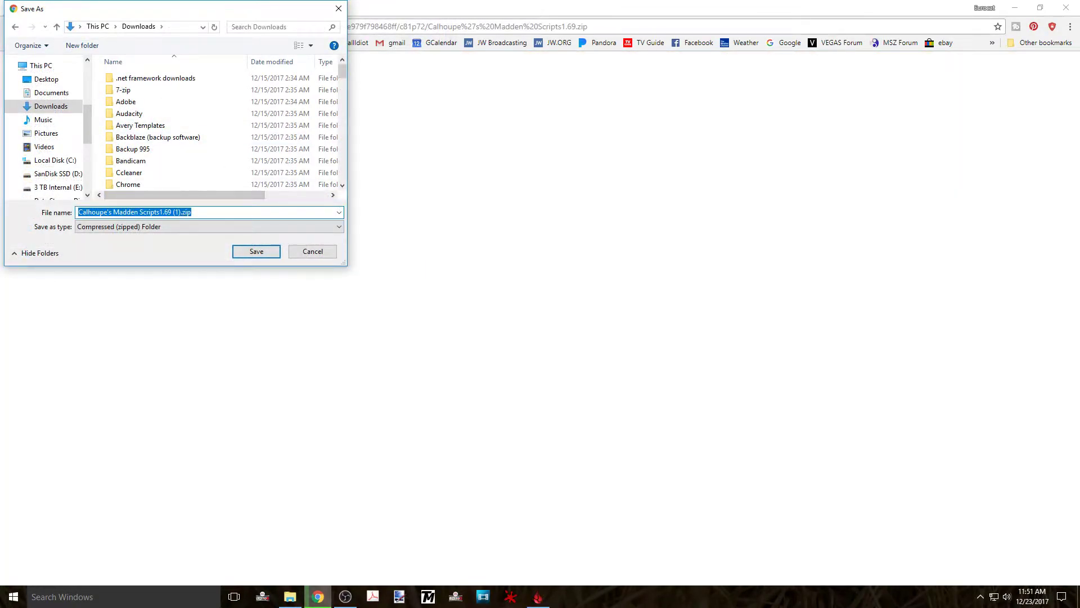
drag(343, 262, 443, 557)
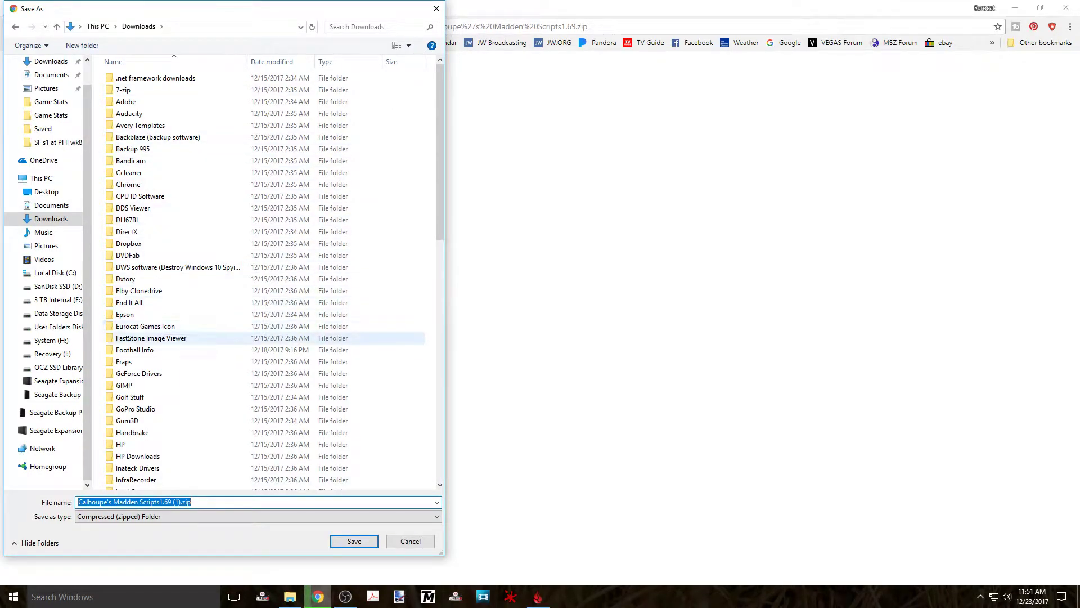
double_click(135, 350)
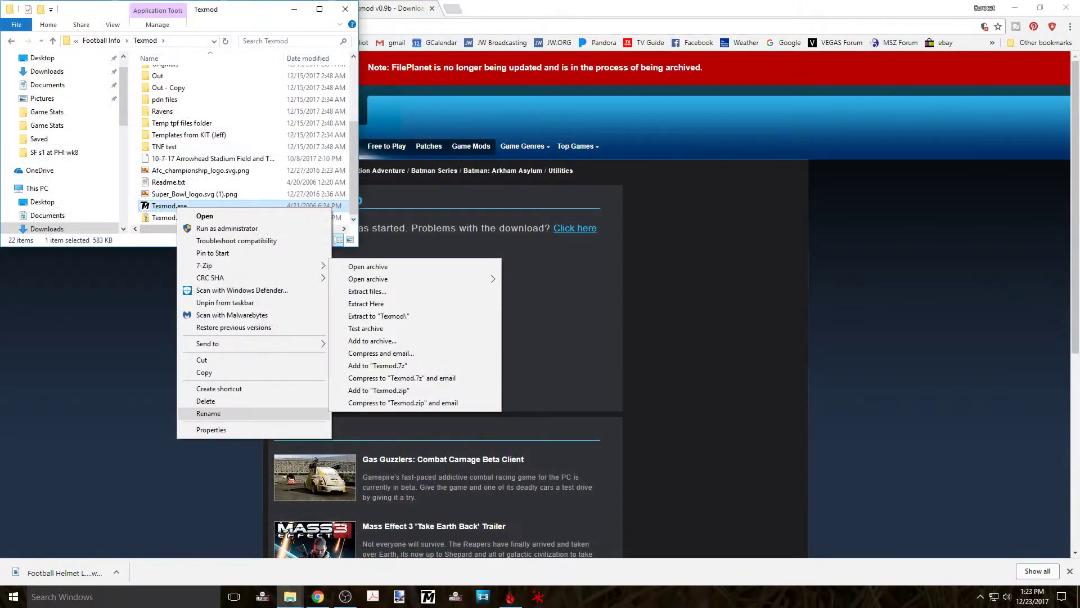
Review Texmod.exe's compatibility settings: Windows XP (Service Pack 3) and Run as administrator
click(211, 429)
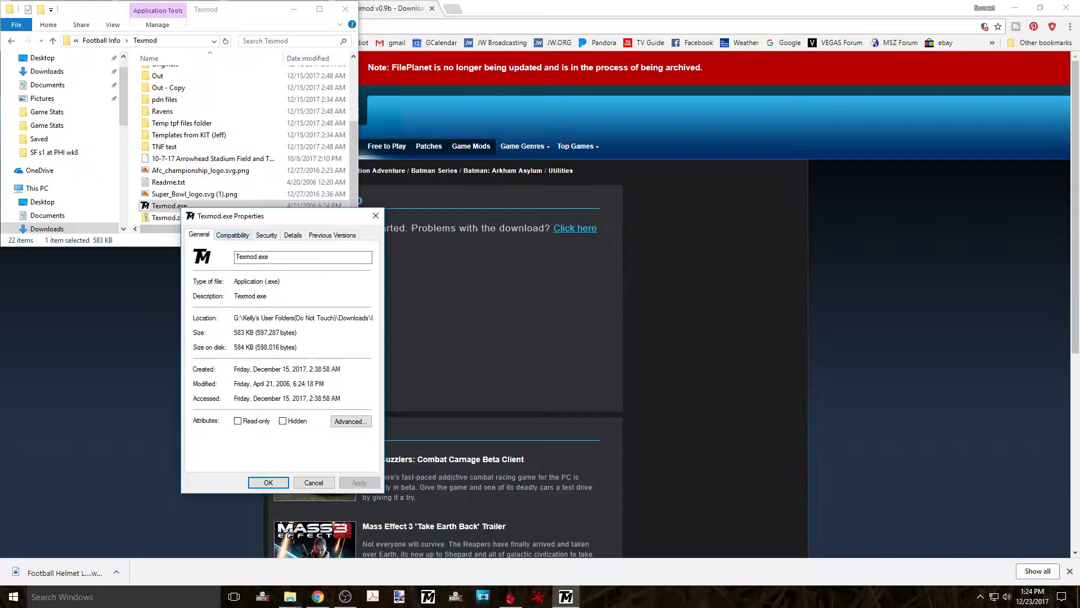
click(233, 235)
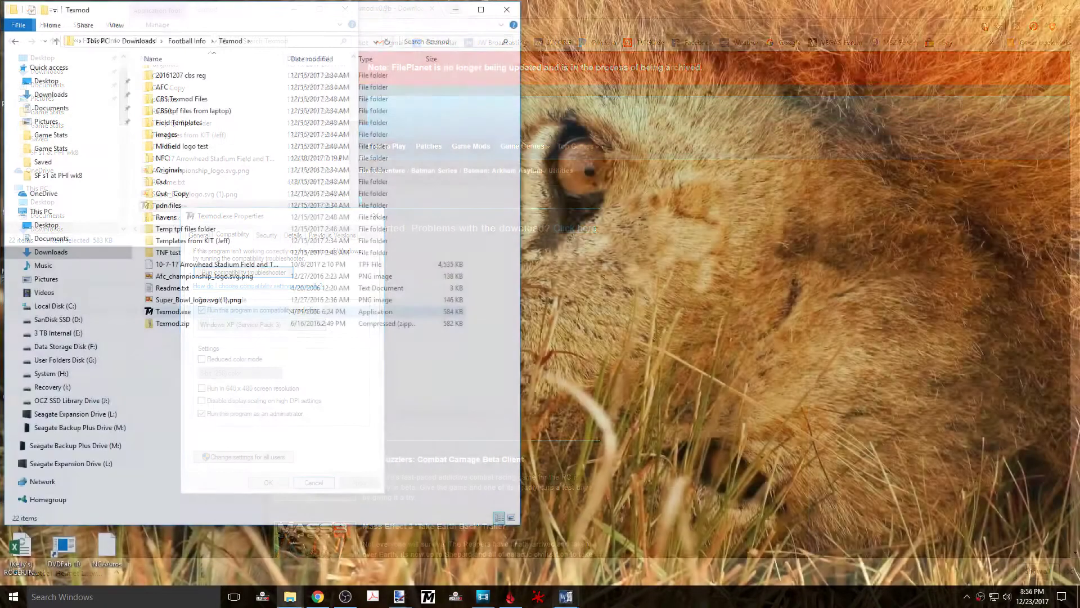
right_click(187, 311)
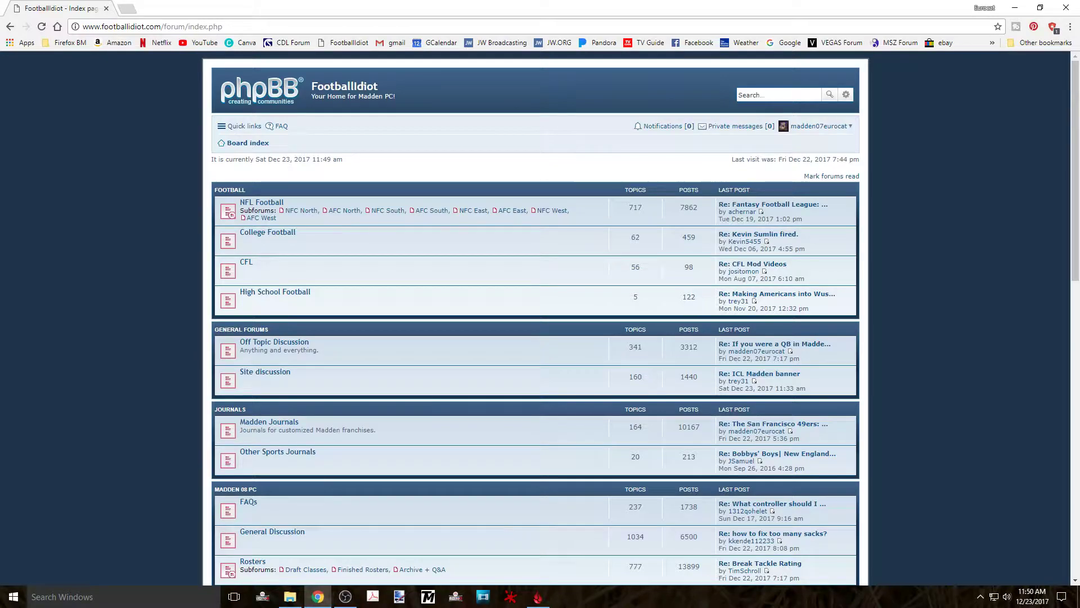
Go from the FootballIdiot board index through Utilities to the Calhoupe's Madden Scripts topic
key(ctrl+l)
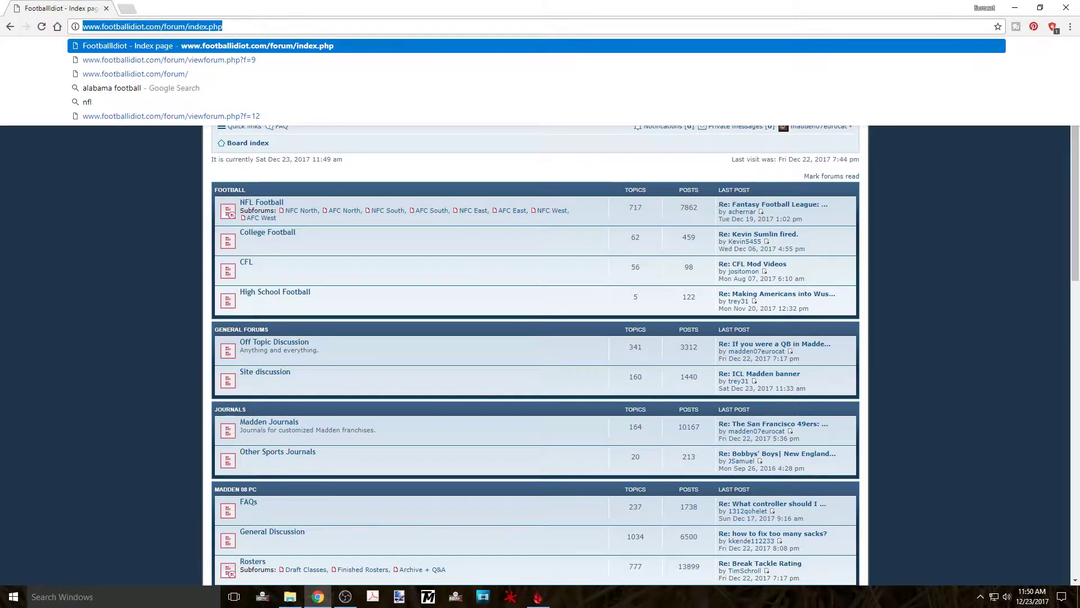
click(243, 145)
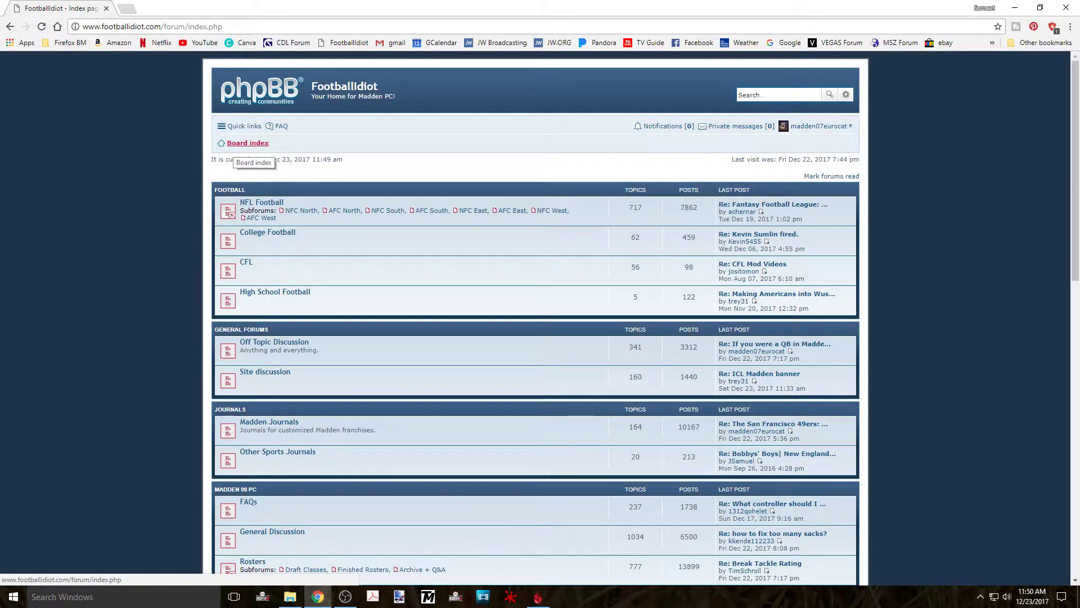
scroll(535, 338, down, 3)
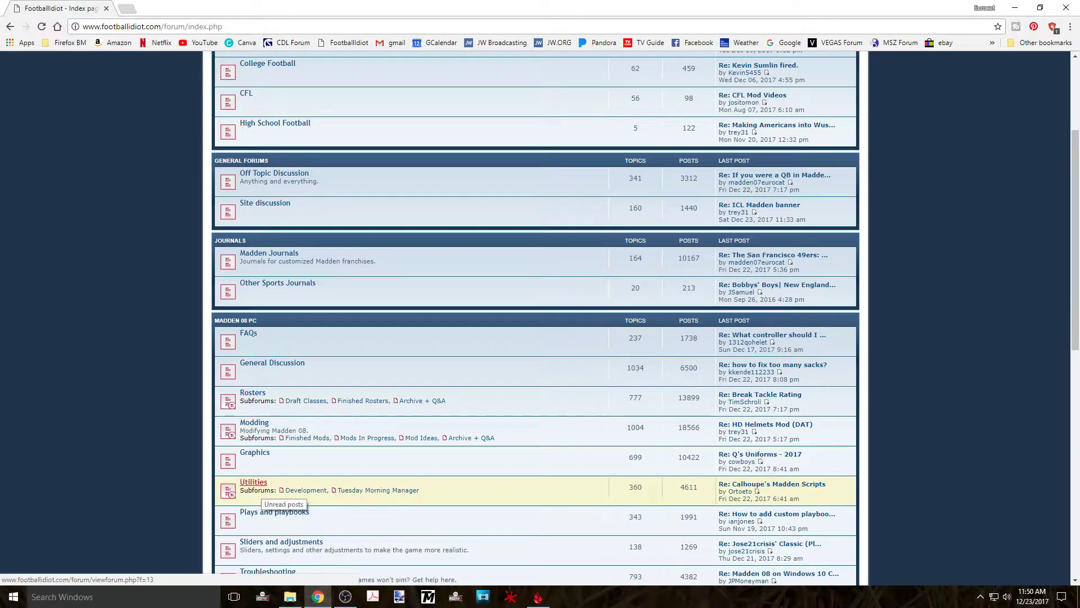
click(255, 484)
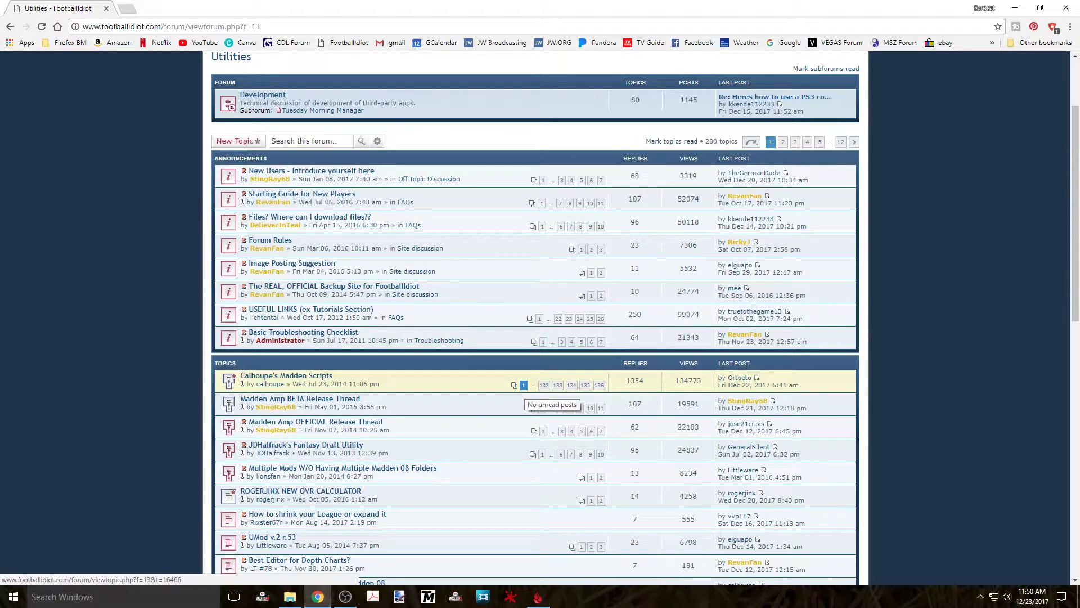
click(524, 386)
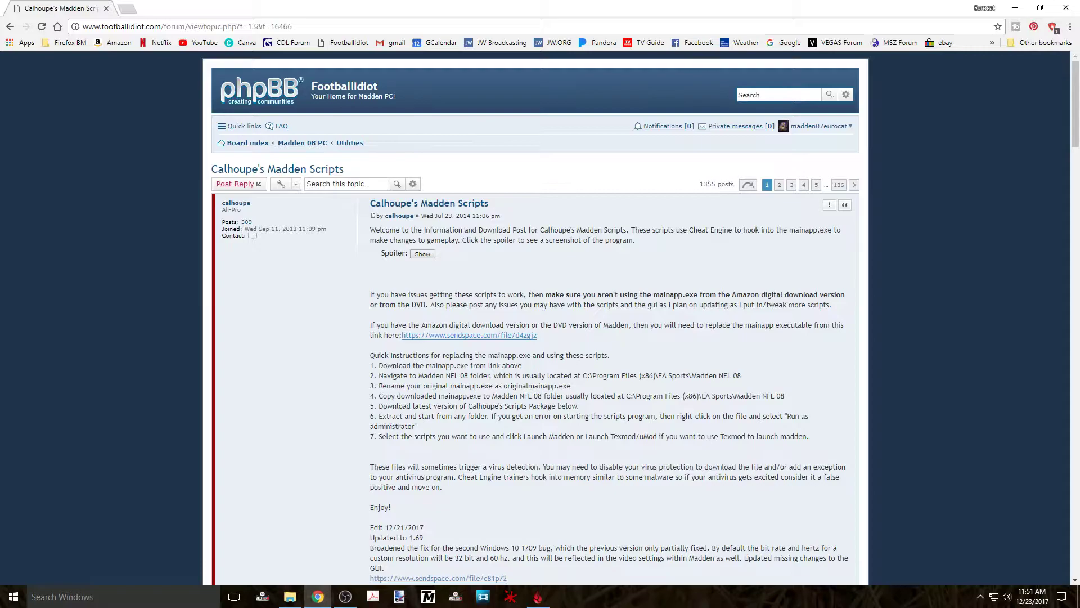
Download Calhoupe's Madden Scripts1.69.zip from the 1.69 sendspace link, saving two folders up
scroll(534, 316, down, 1)
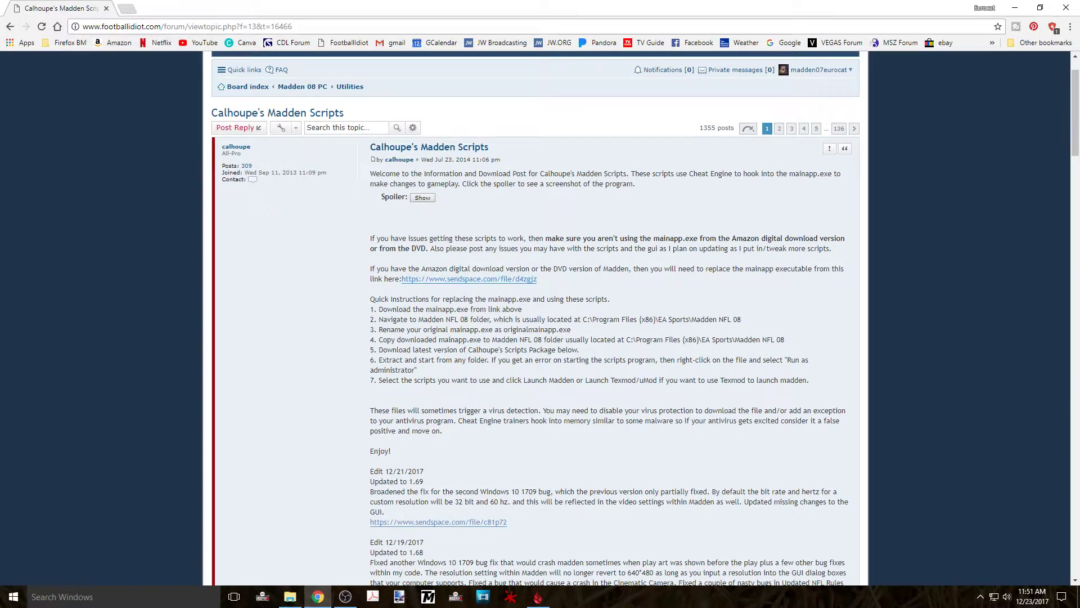
scroll(535, 315, down, 1)
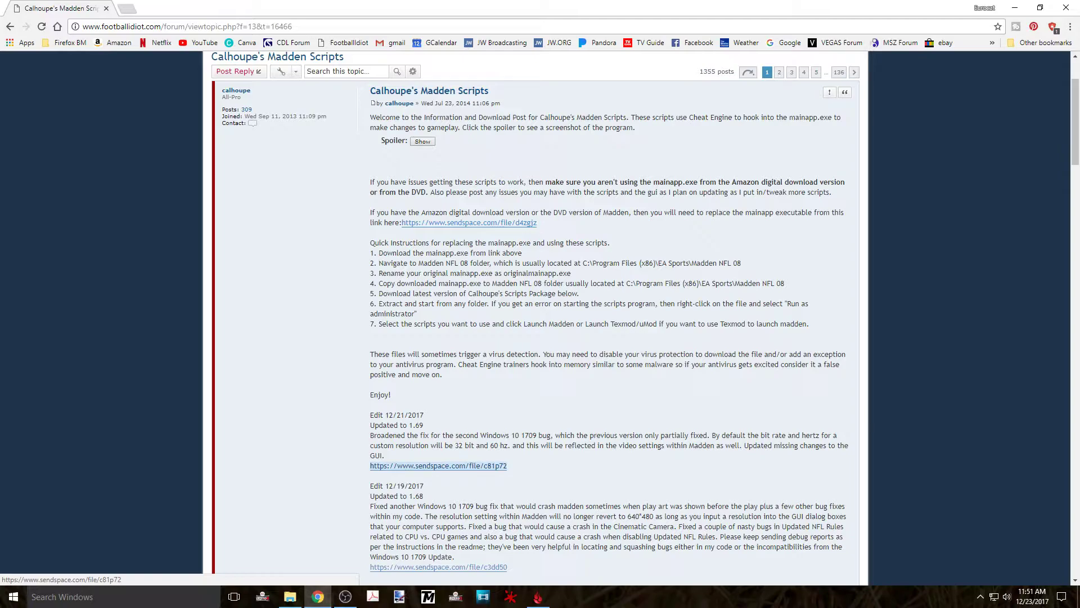
click(439, 465)
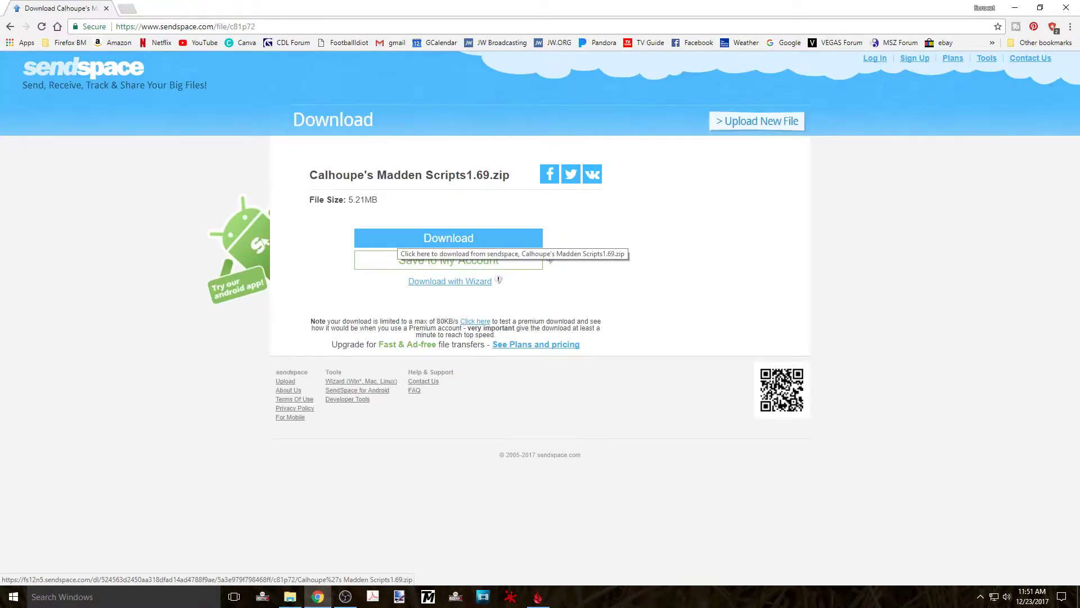
click(403, 240)
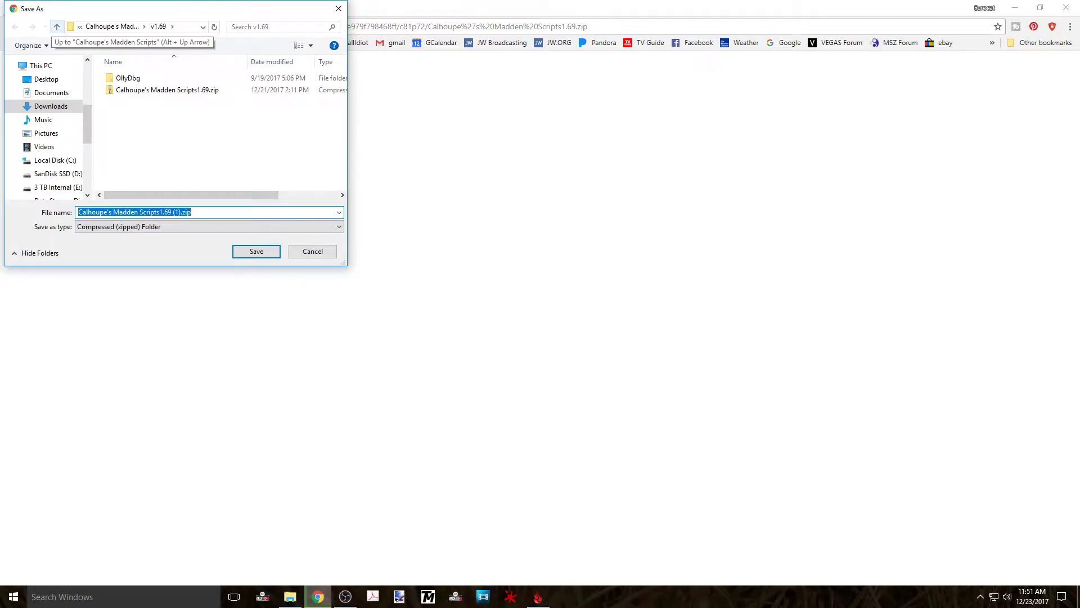
click(57, 27)
click(57, 27)
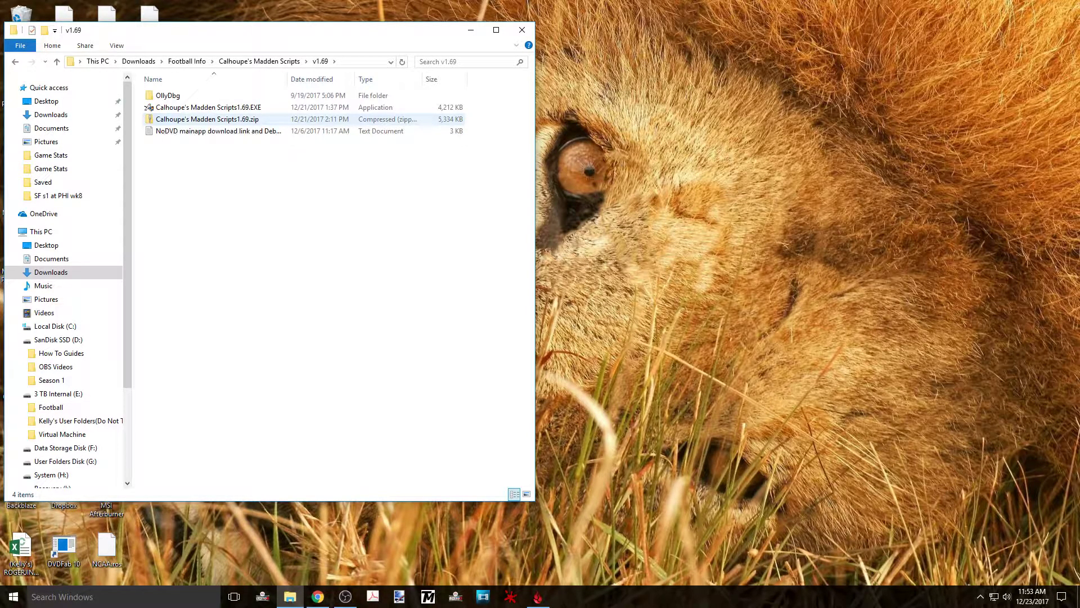
Extract Calhoupe's Madden Scripts1.69.zip here with 7-Zip, adding the OllyDbg folder and NoDVD file
right_click(164, 121)
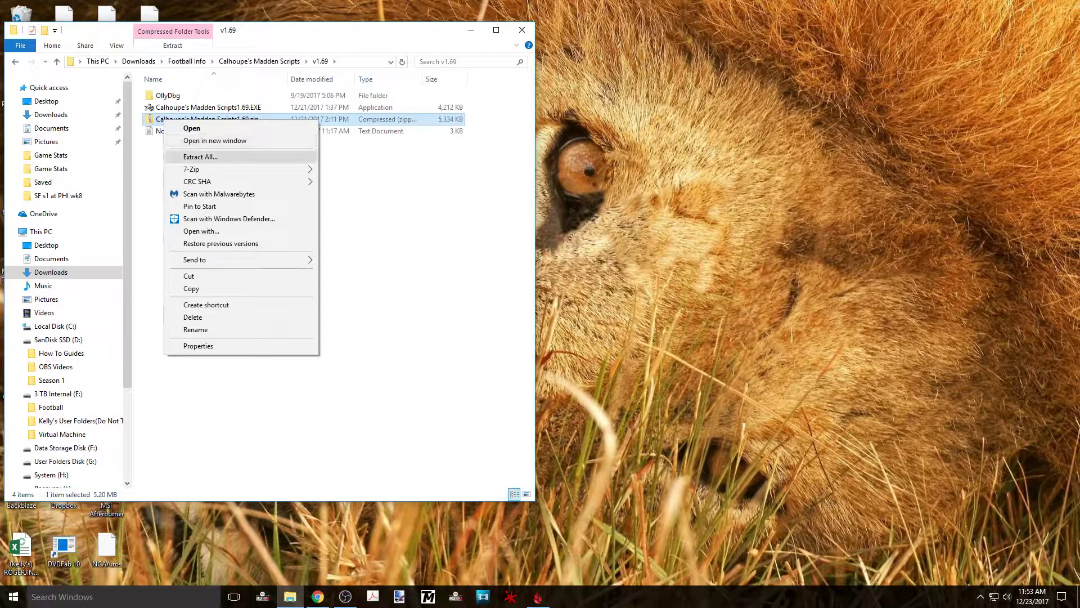
mouse_move(194, 169)
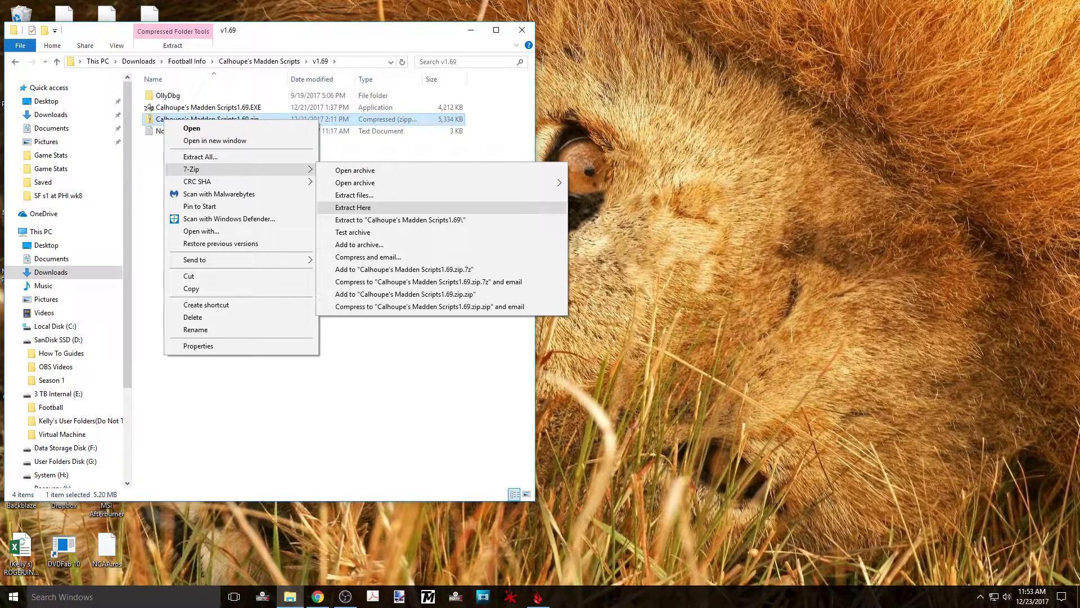
click(353, 207)
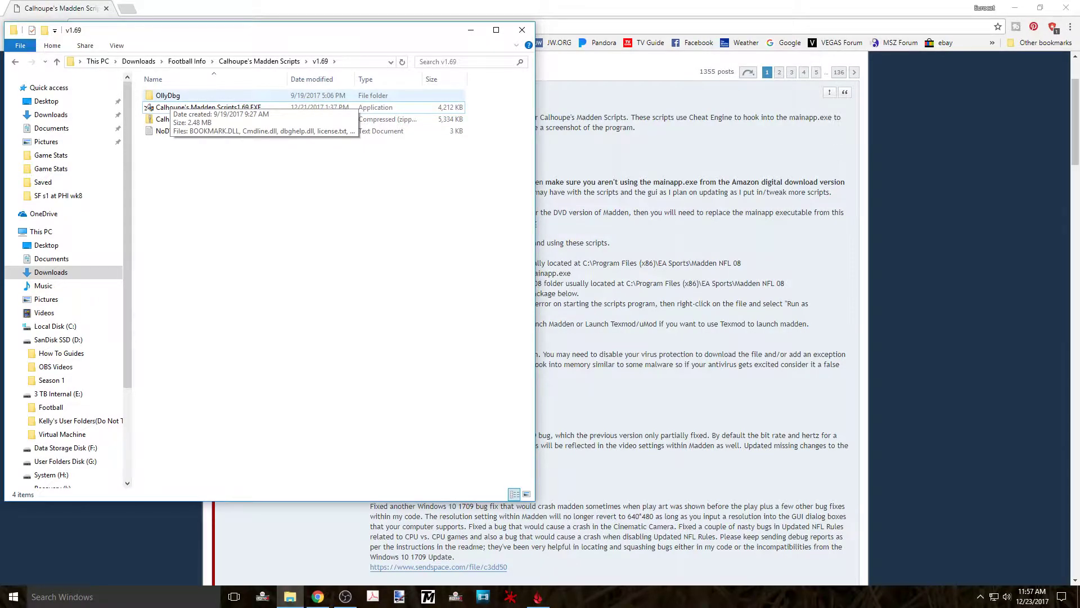
double_click(149, 99)
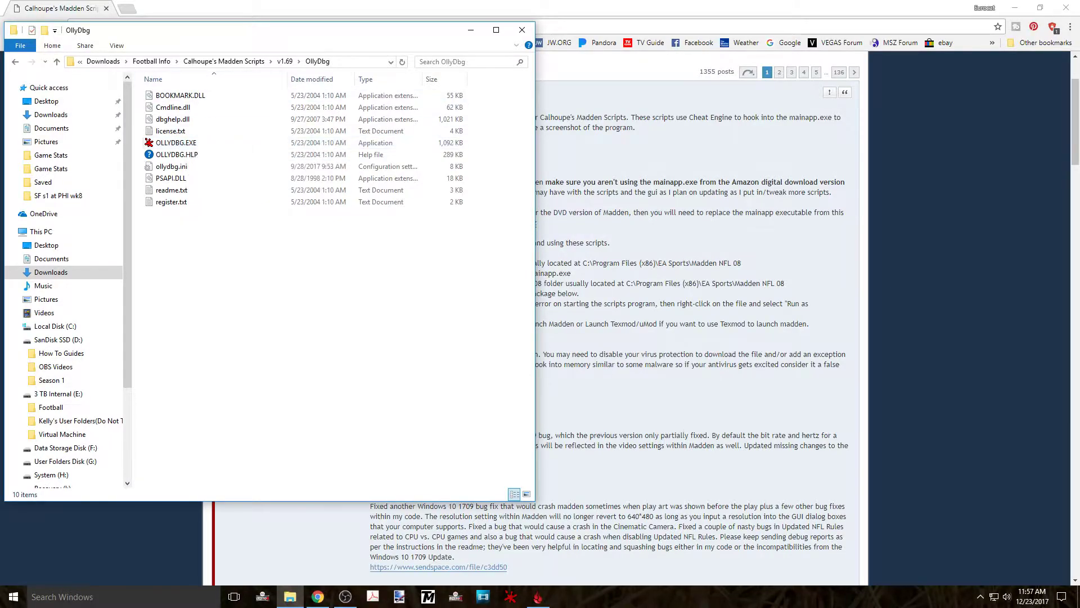
right_click(163, 143)
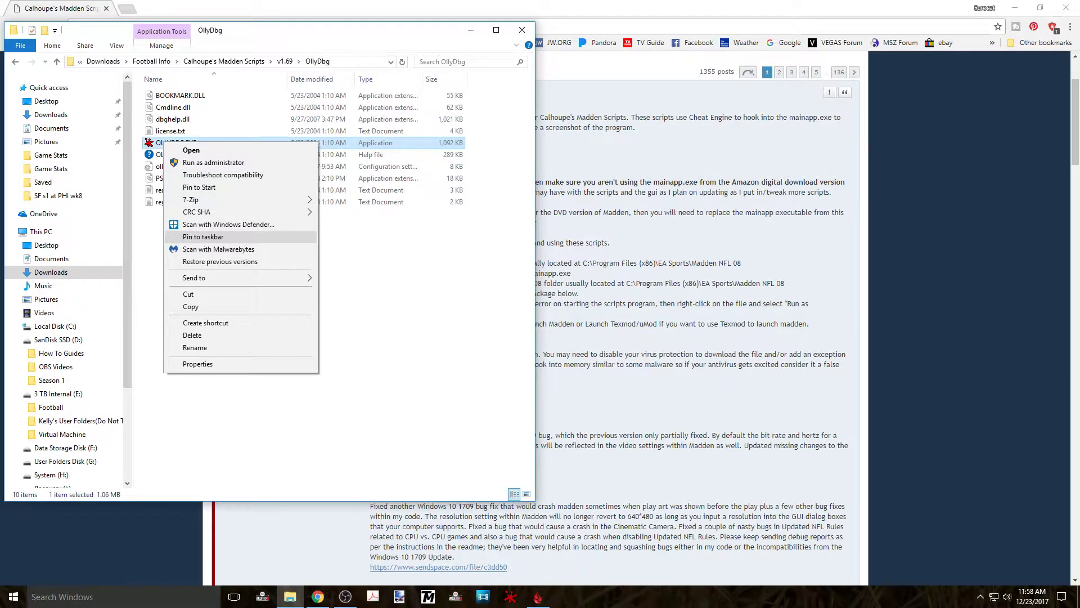
click(203, 236)
right_click(510, 597)
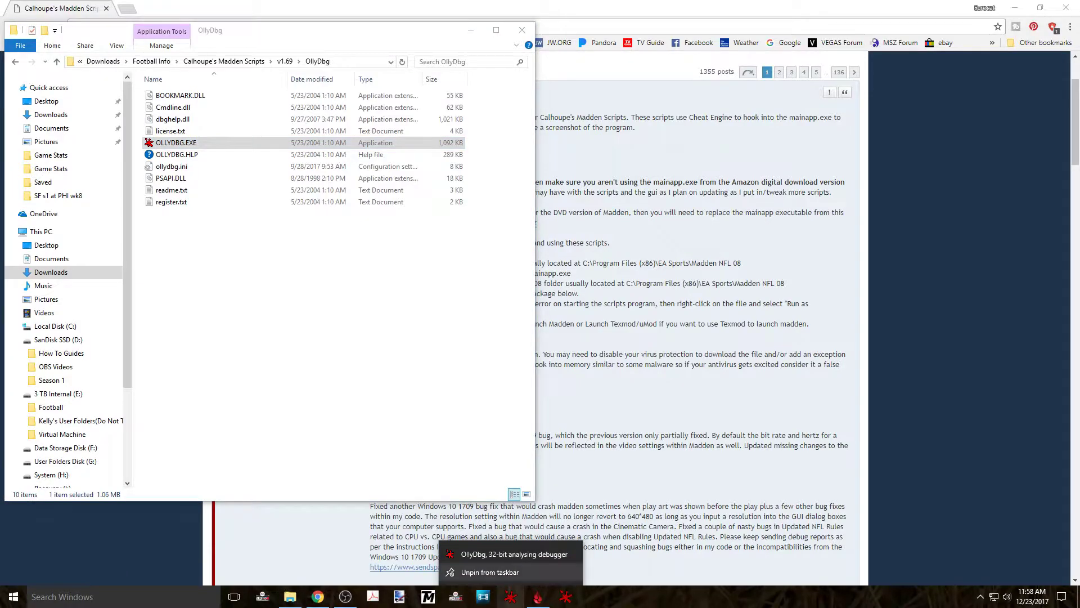
click(490, 572)
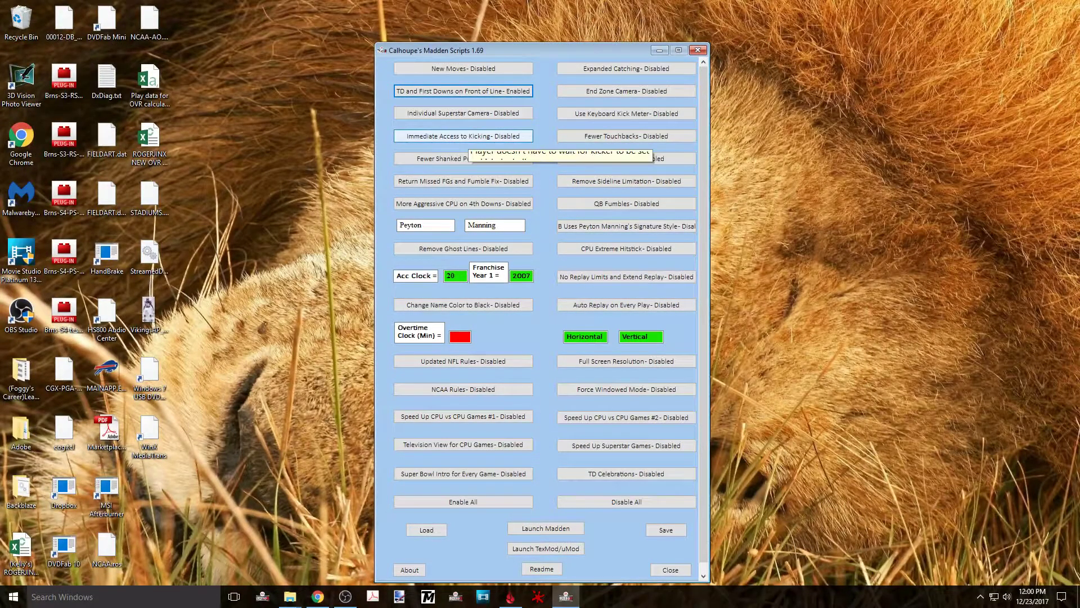
Enable fewer shanked punts, aggressive 4th-down CPU, ghost line removal, black names; set franchise year 2017, overtime 9:00
click(463, 158)
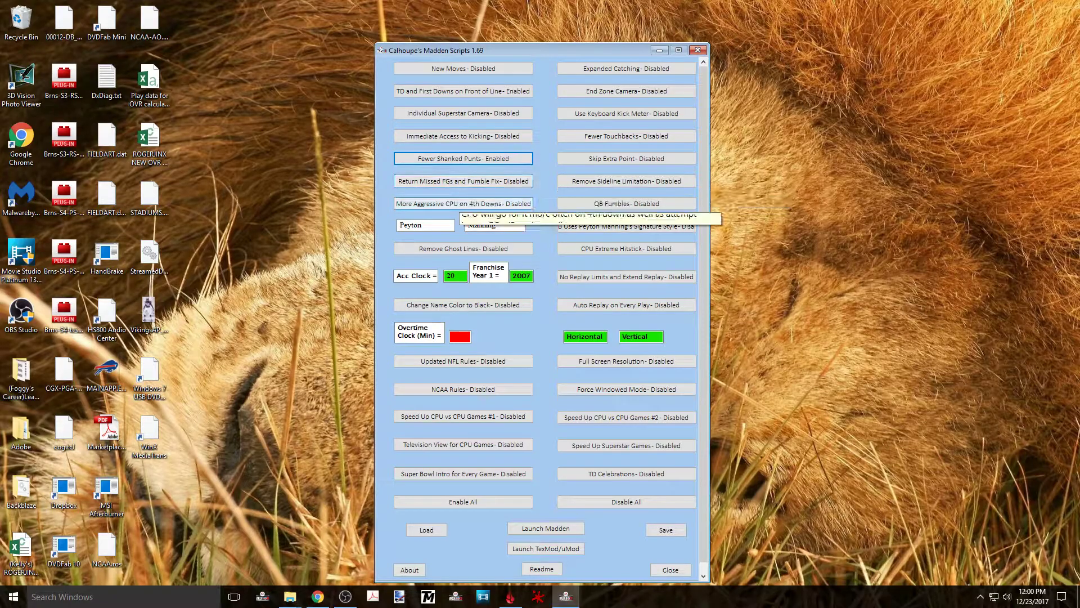
click(463, 203)
click(463, 249)
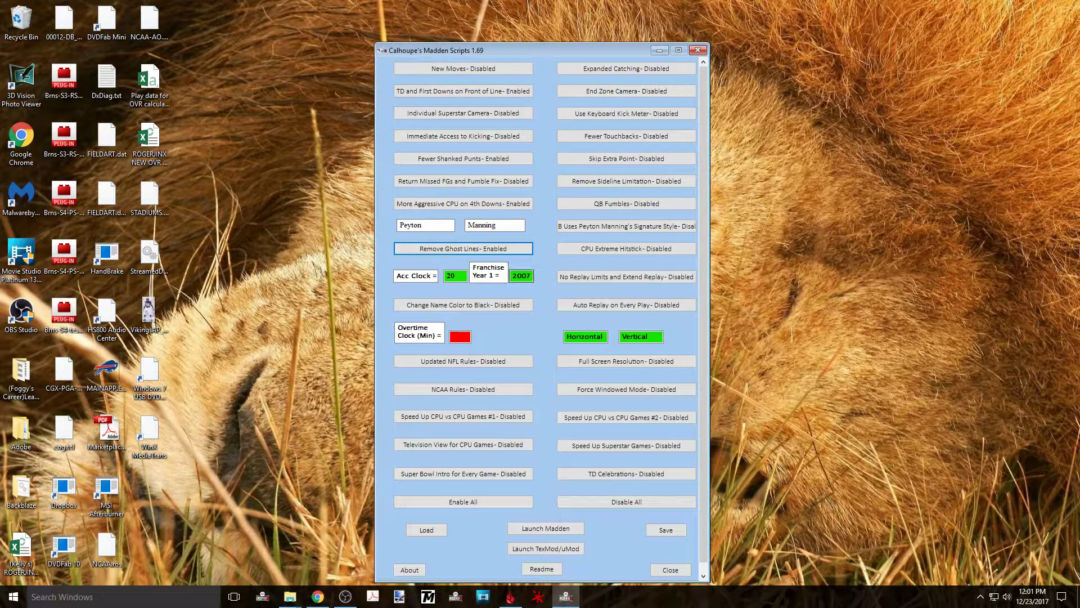
key(Tab)
key(Tab)
text(2017)
key(Tab)
key(space)
key(Tab)
text(9)
key(Tab)
key(space)
key(Tab)
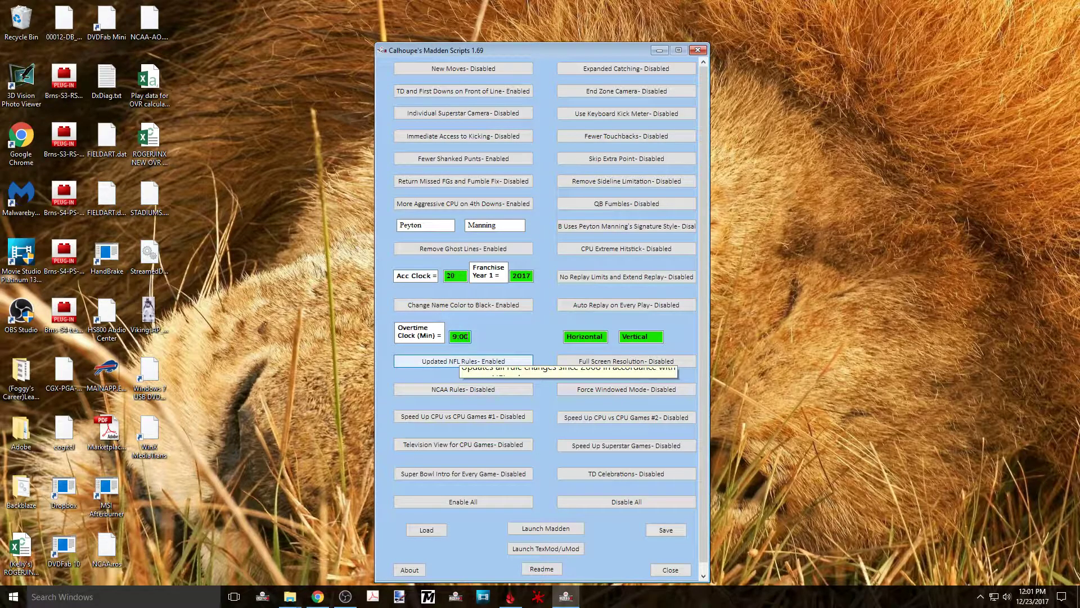
Disable updated NFL rules; enable Super Bowl intro, kick meter, fewer touchbacks, no sideline limit, CPU hitstick, extended replays
key(space)
key(Tab)
key(Tab)
key(Tab)
key(Tab)
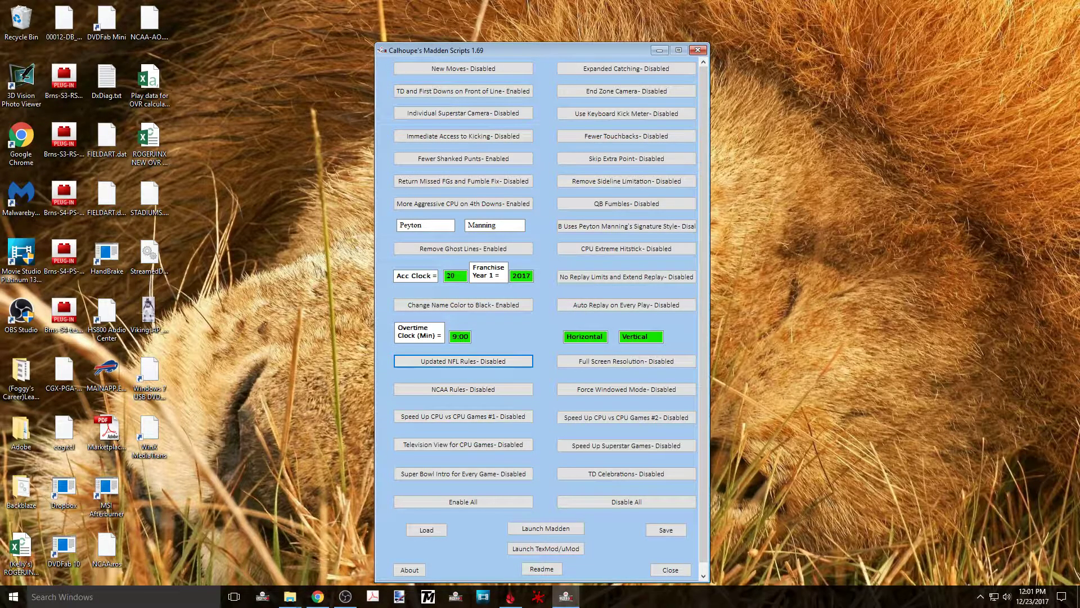
key(space)
key(Tab)
key(Tab)
key(Tab)
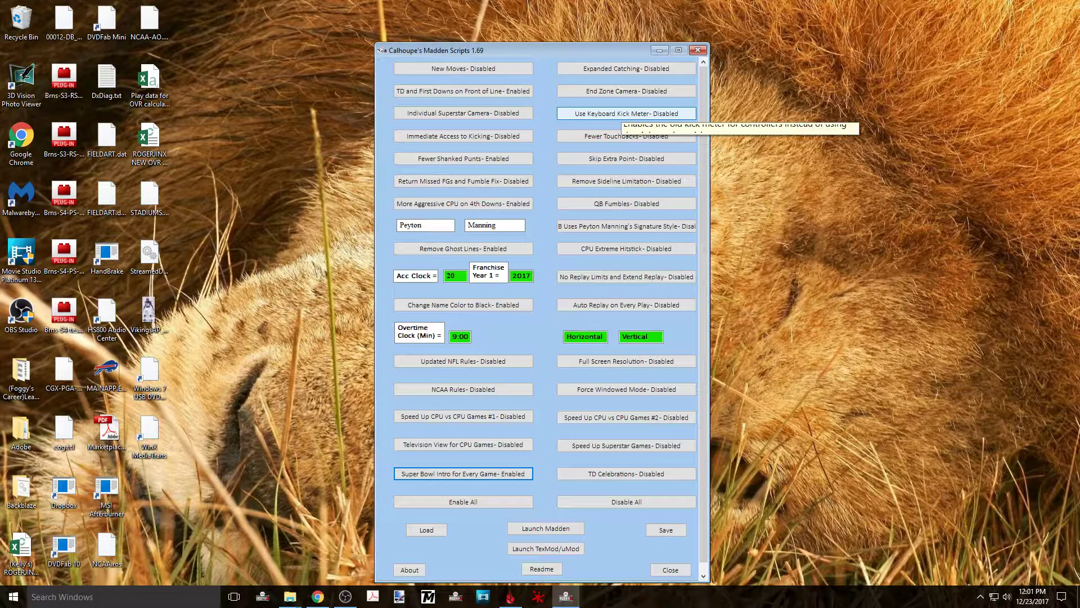
key(space)
key(Tab)
key(space)
key(Tab)
key(Tab)
key(space)
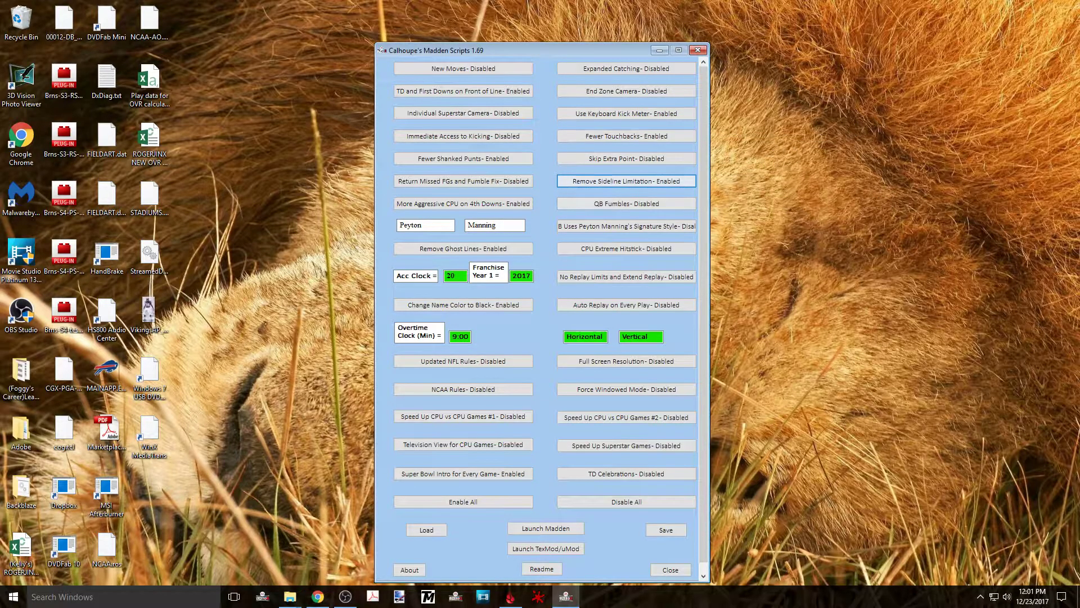
key(Tab)
key(Tab)
key(Tab)
key(space)
key(Tab)
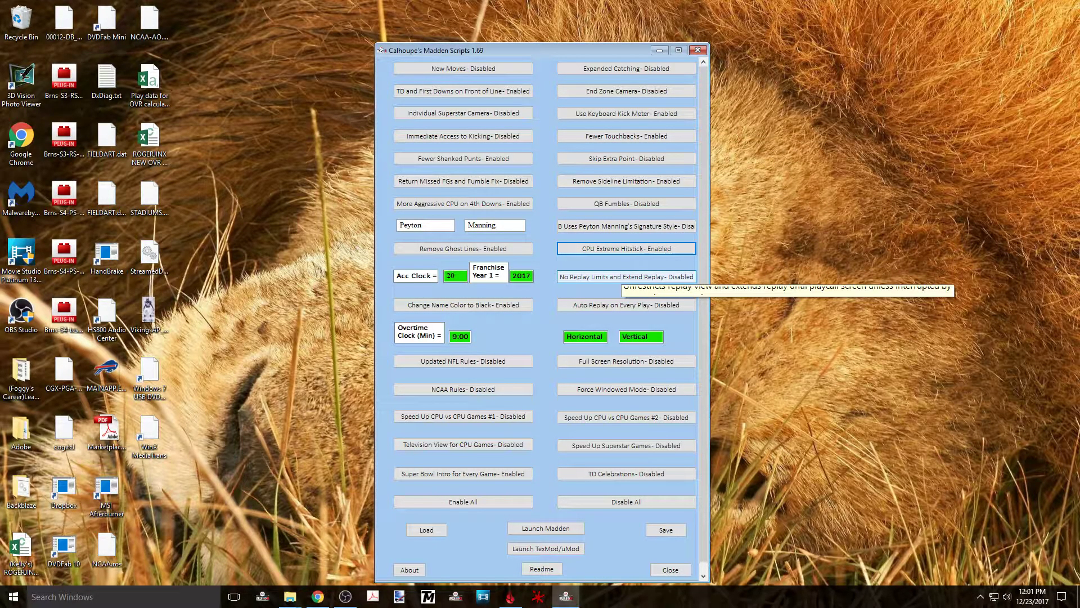
key(space)
Set the resolution fields to 1920 horizontal and 1080 vertical
key(Tab)
key(Tab)
key(Tab)
key(Tab)
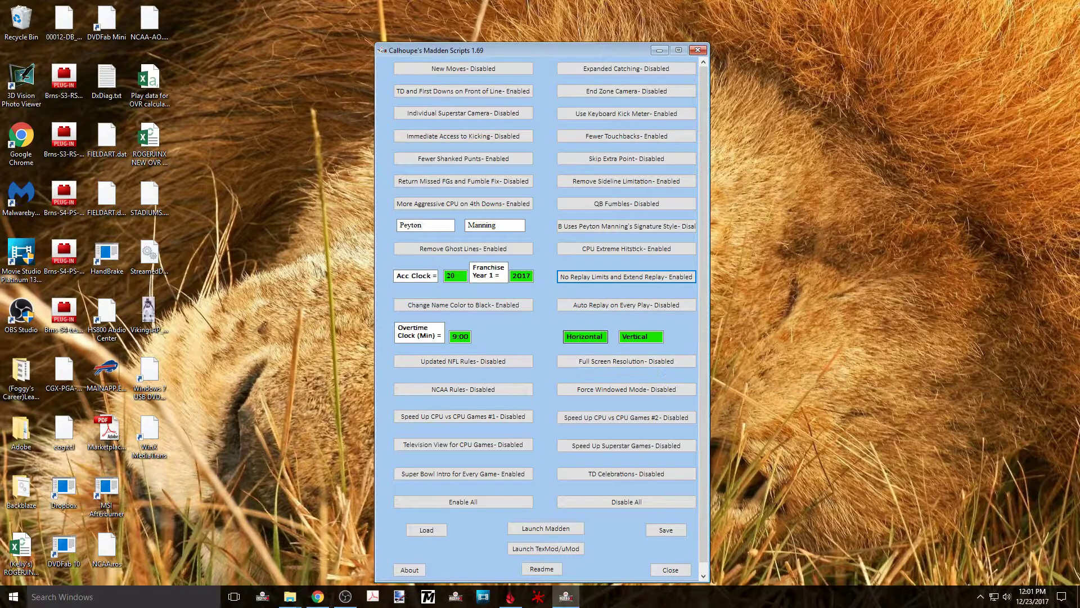
text(1920)
key(Tab)
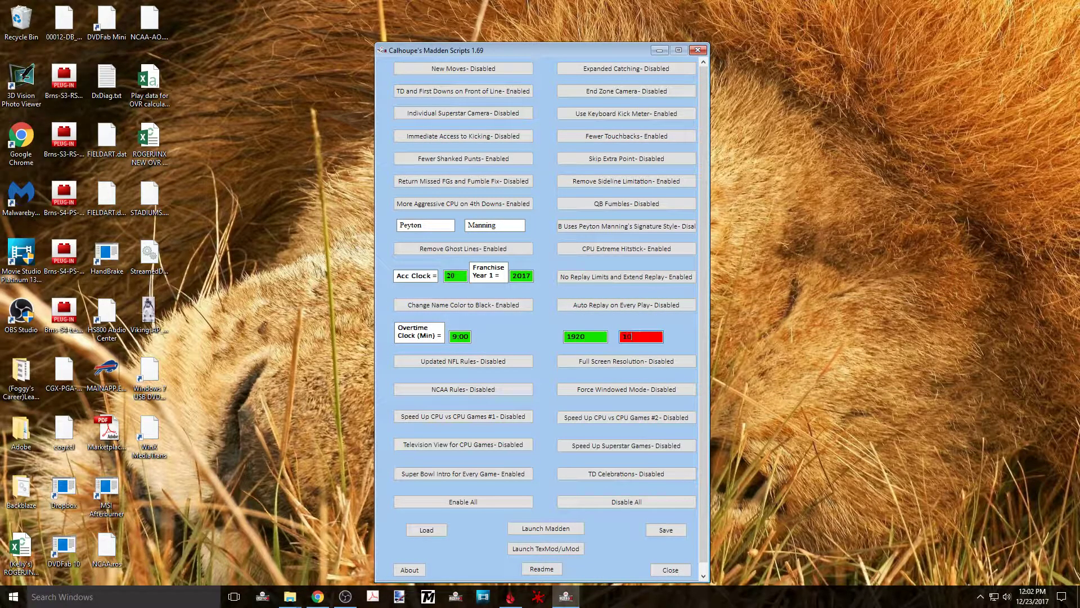
text(1080)
key(Tab)
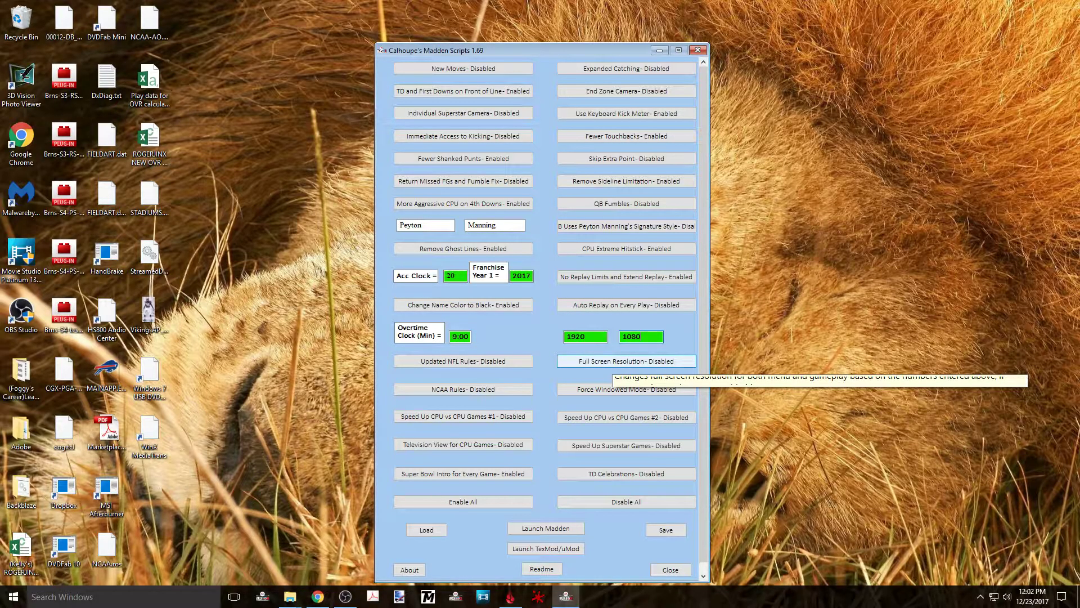
Enable Full Screen Resolution and TD Celebrations, then save the settings as maddenscripts.txt
key(space)
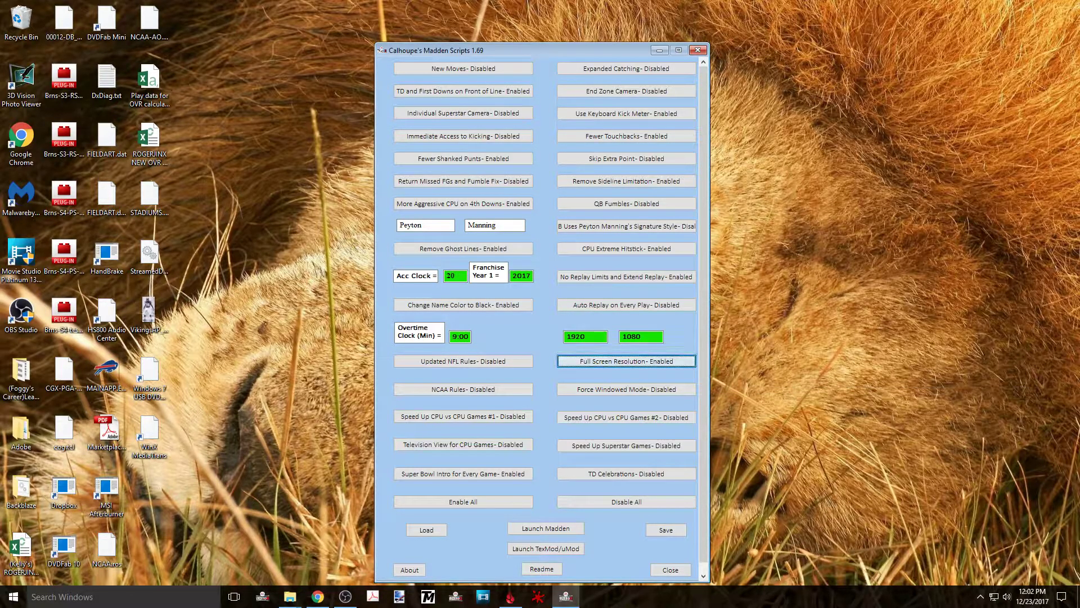
key(Tab)
key(Tab)
key(space)
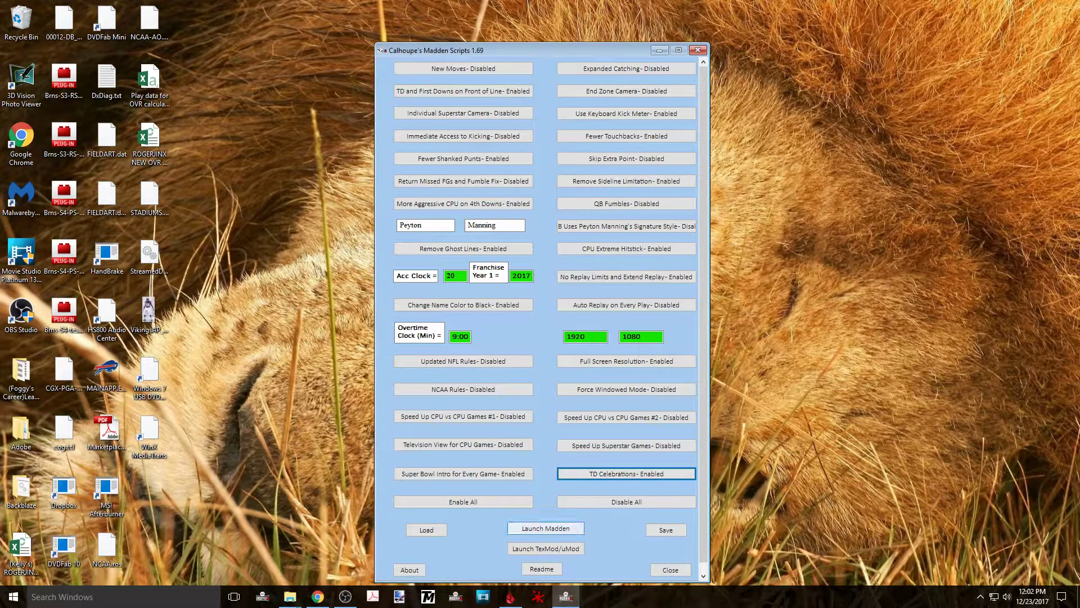
click(666, 529)
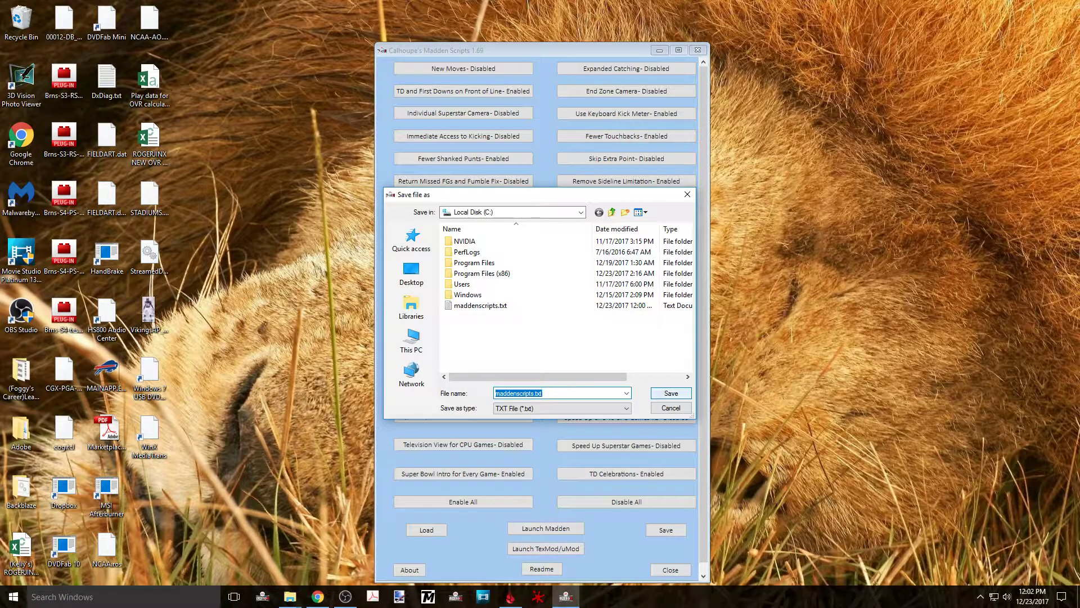
key(Return)
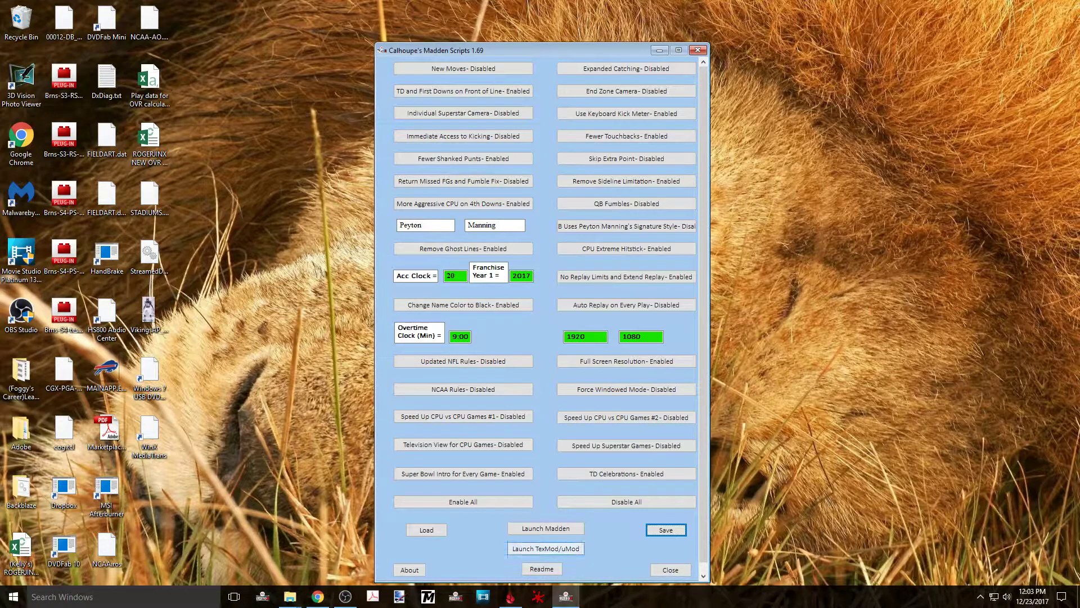
Launch TexMod from Texmod.exe in the Football Info\Texmod folder via the scripts' launcher
click(546, 548)
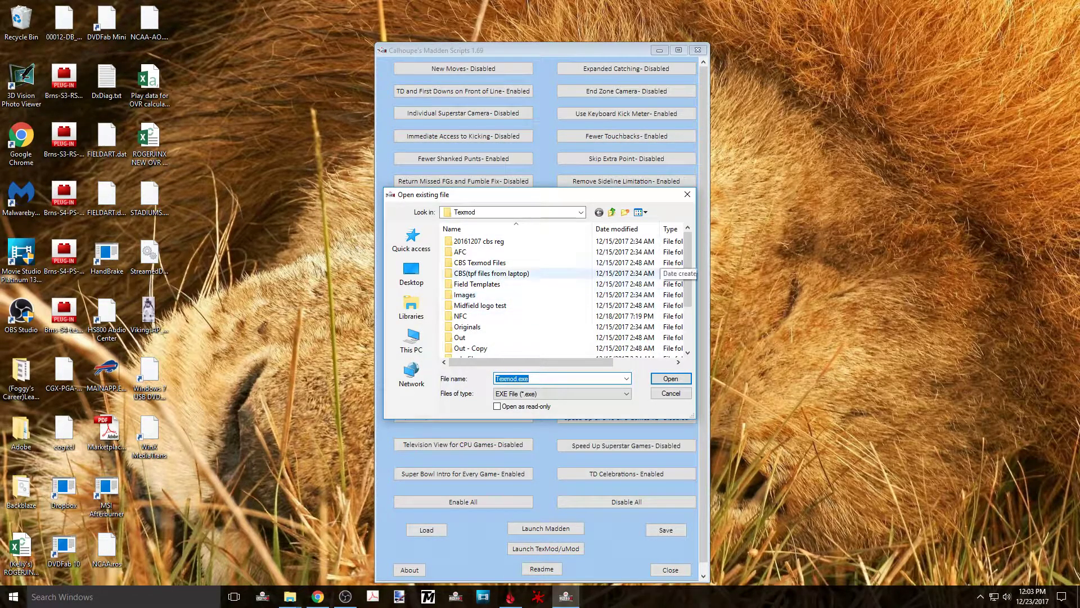
scroll(563, 293, down, 2)
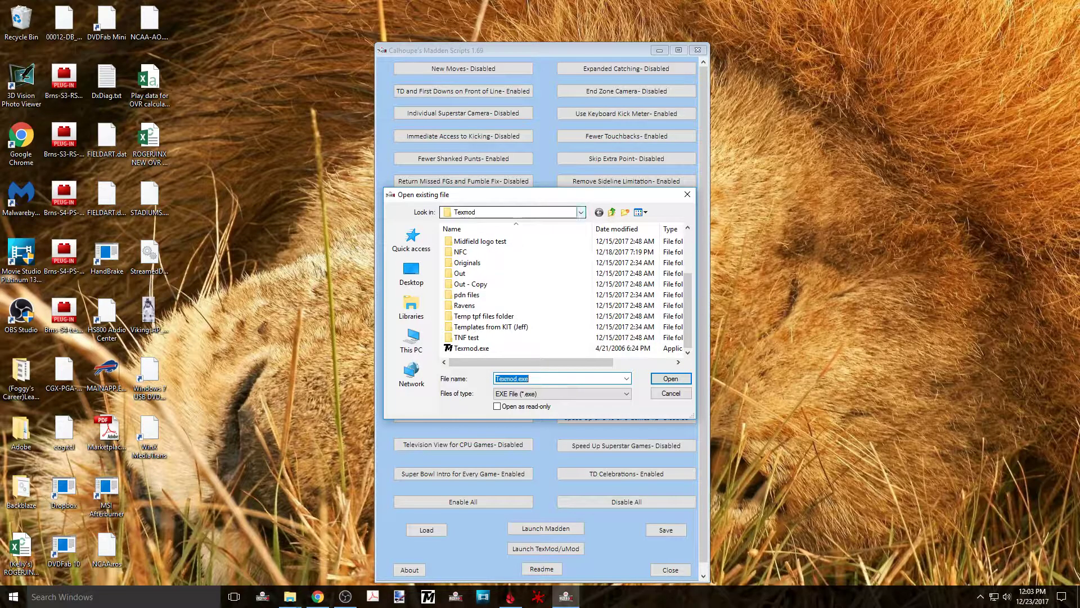
click(581, 212)
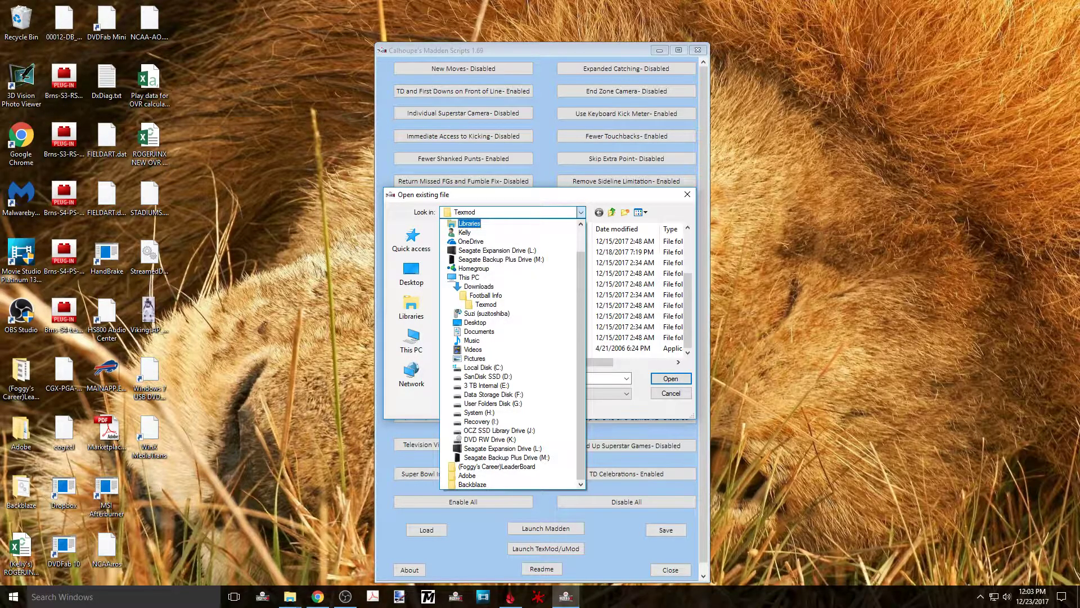
click(485, 304)
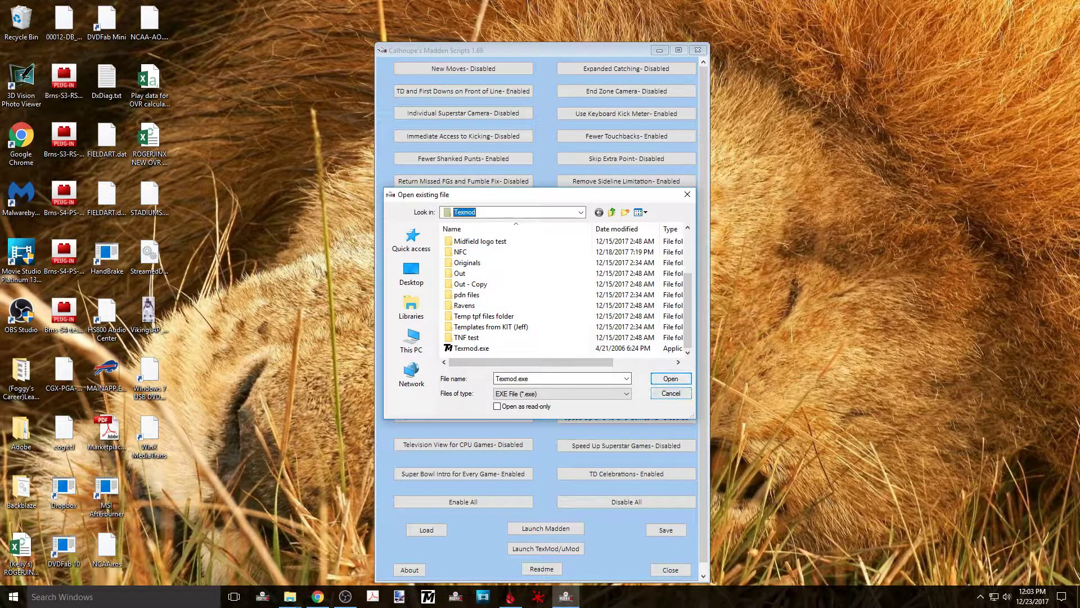
click(671, 378)
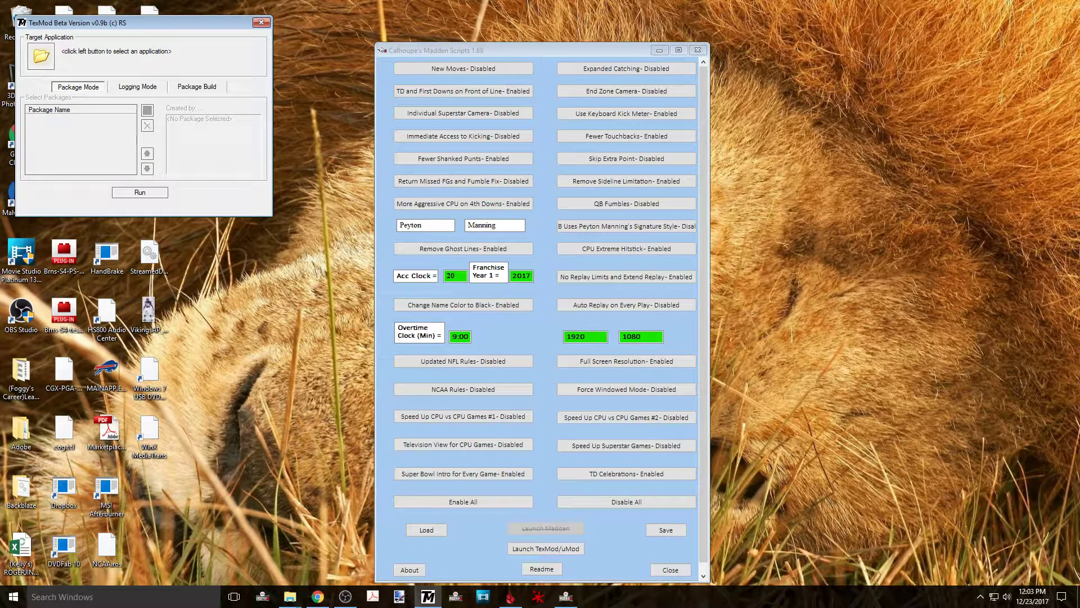
Browse to mainapp.exe in the Madden NFL 08 folder and set it as TexMod's target
click(40, 55)
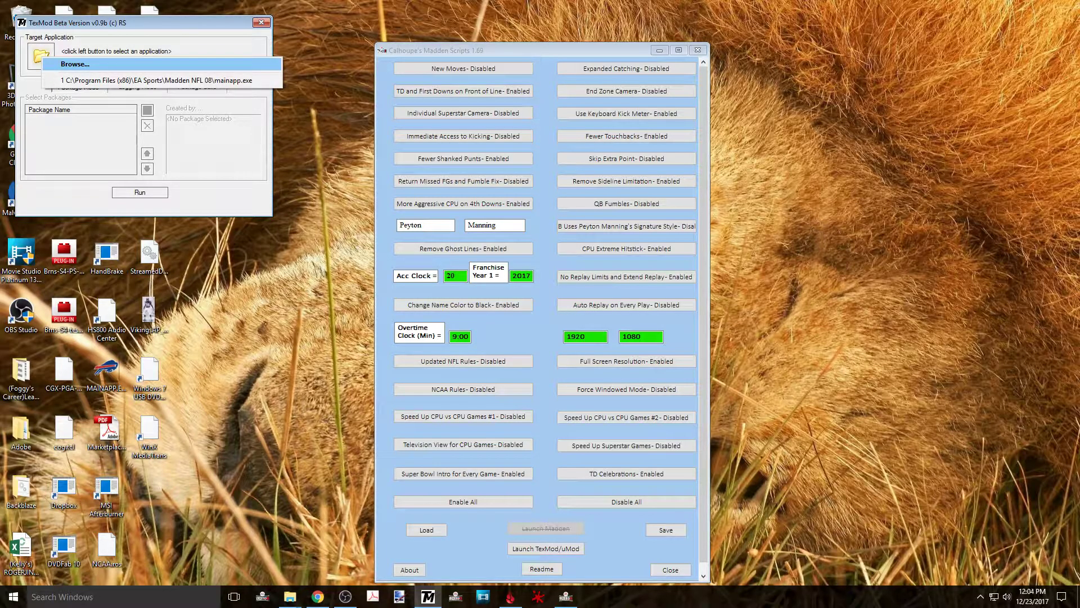
click(75, 63)
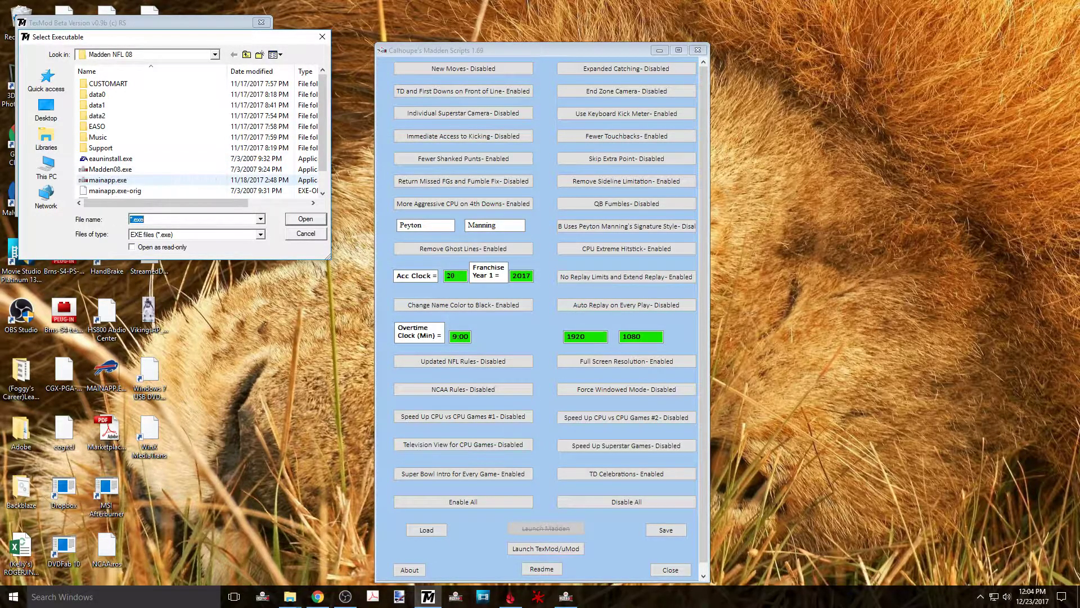
click(108, 180)
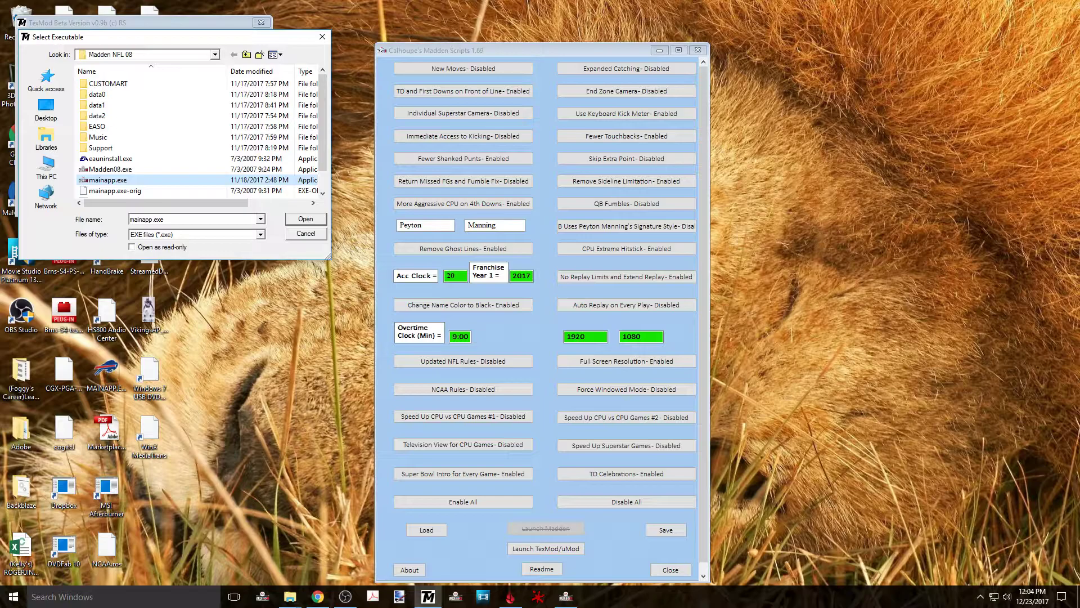
key(Return)
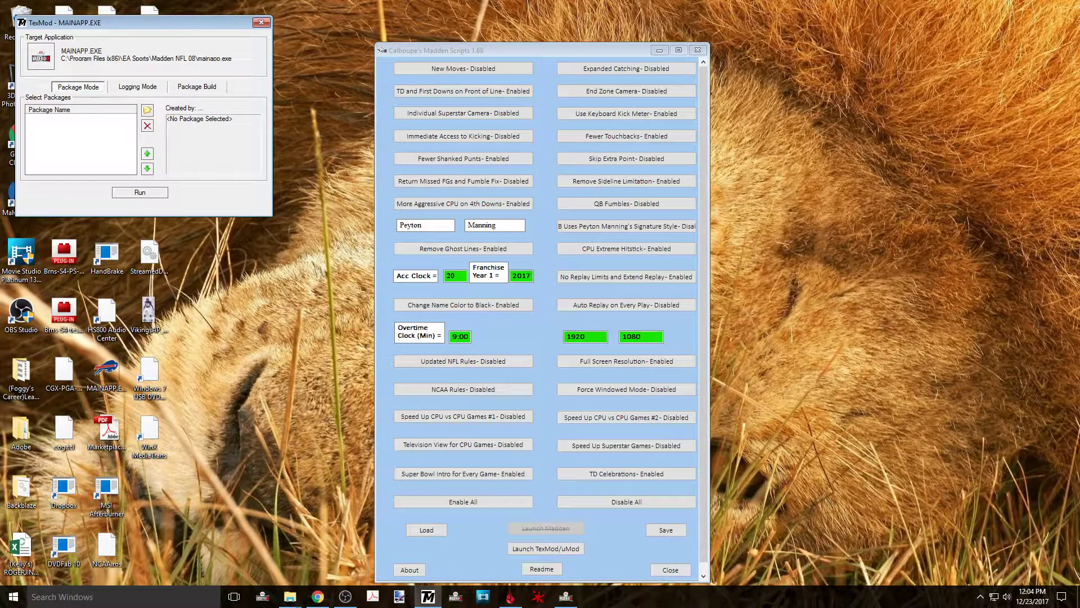
Load the 12-21-17 Levi's Stadium Field .tpf from Texmod > NFC > SF into TexMod's package list
click(147, 110)
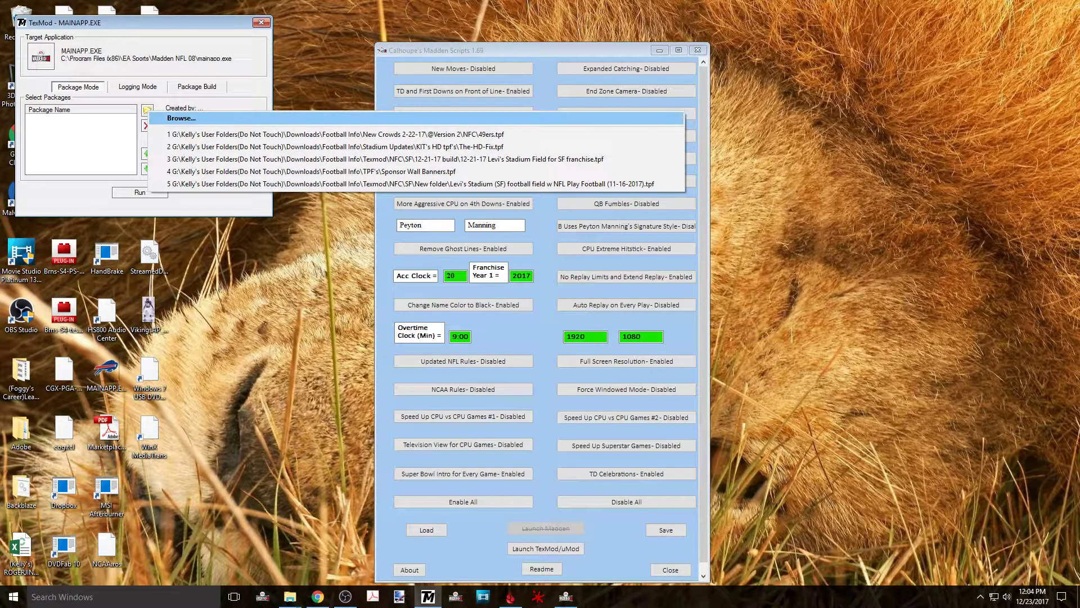
click(181, 118)
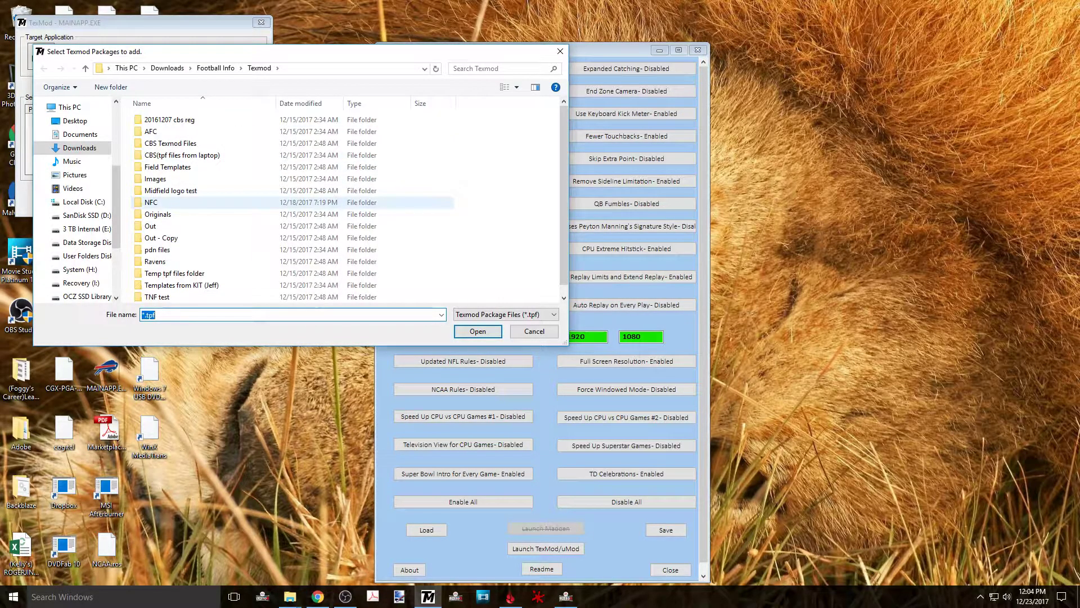
double_click(151, 202)
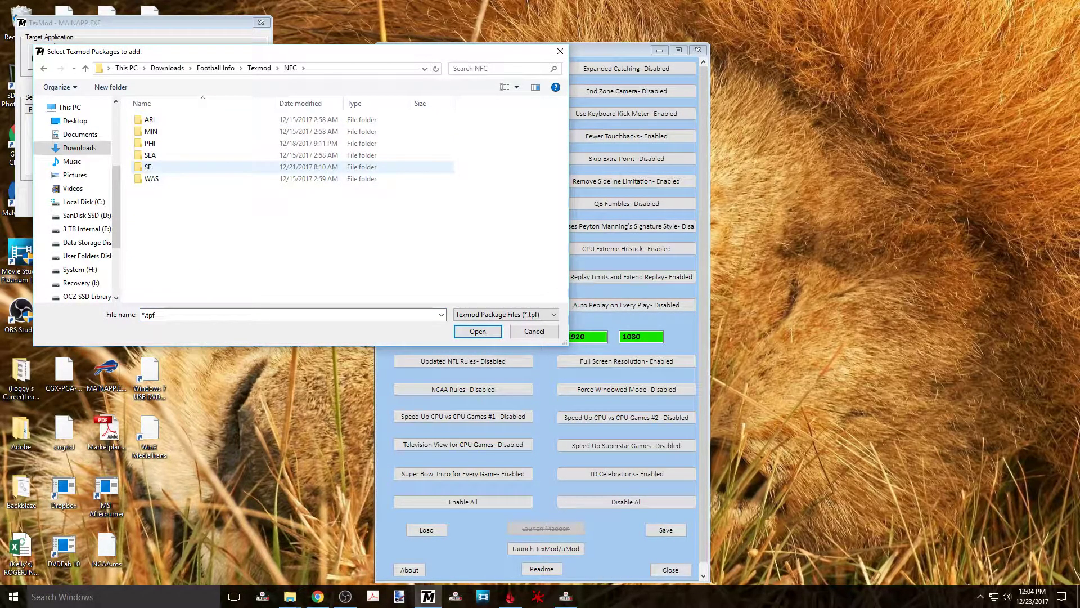
double_click(149, 166)
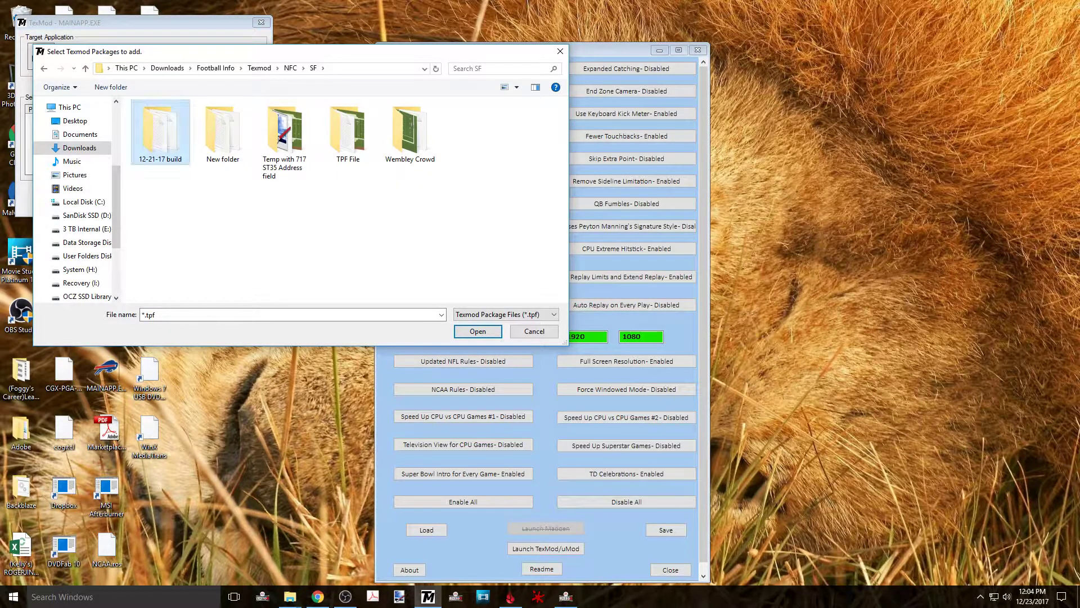
double_click(161, 132)
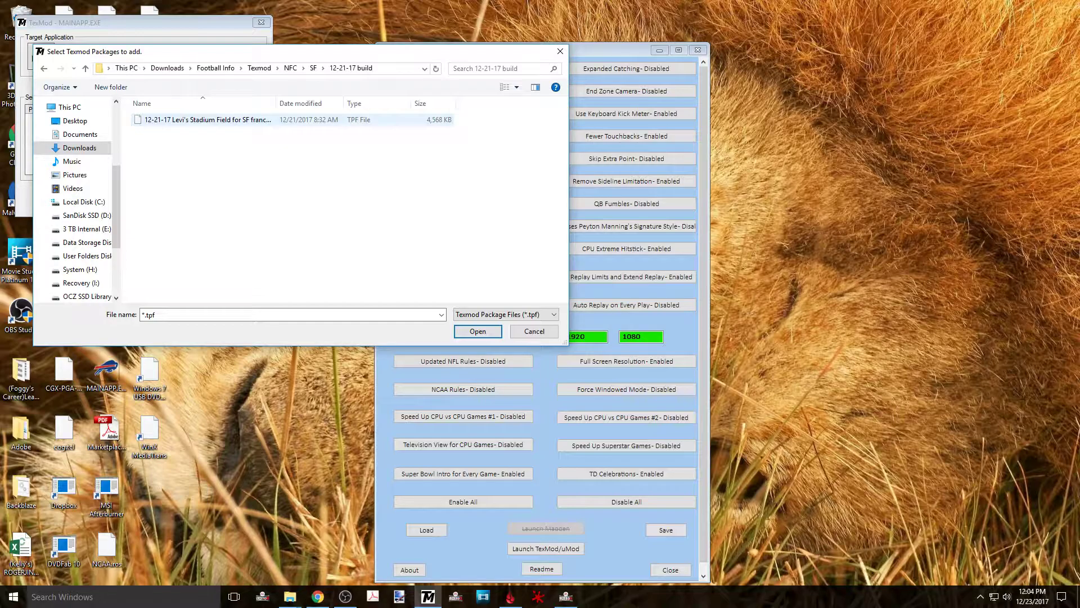
double_click(207, 120)
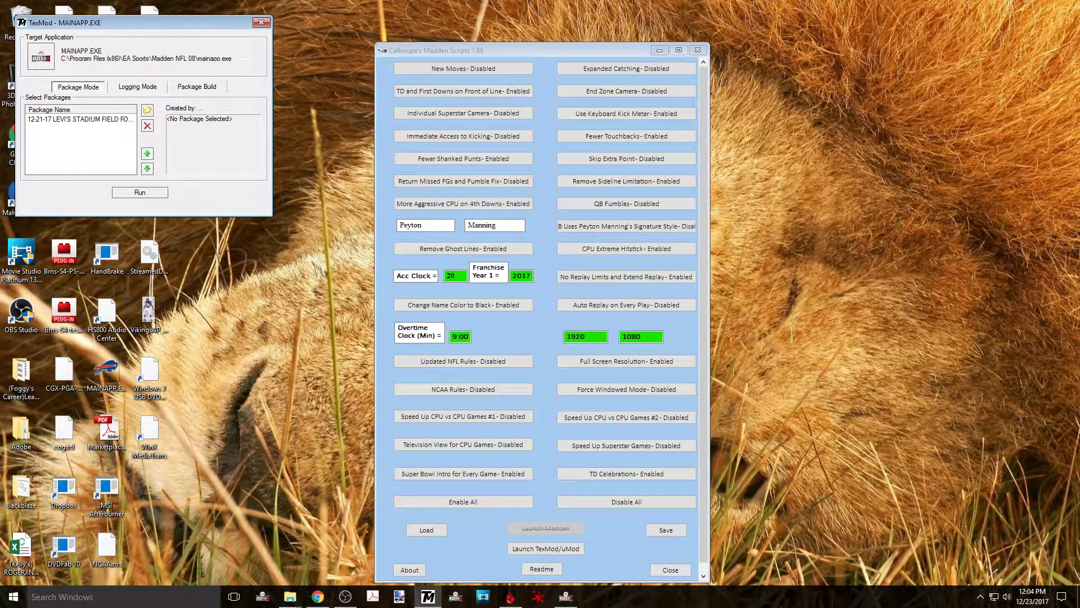
click(147, 110)
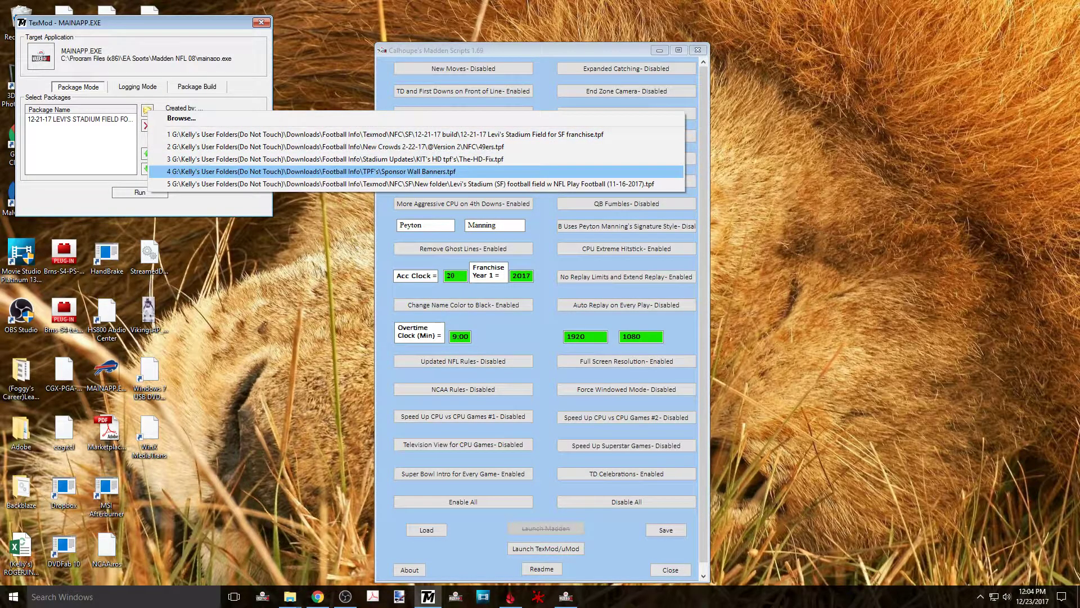
Add Sponsor Wall Banners, The-HD-Fix and 49ers packs from the recent list, then select Levi's Stadium
click(309, 171)
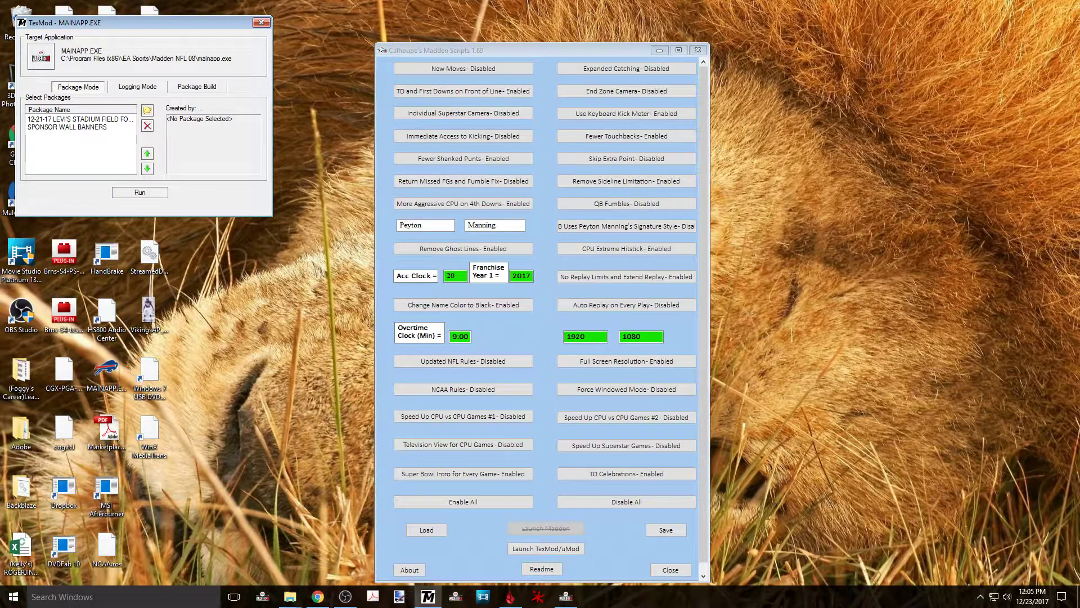
click(147, 110)
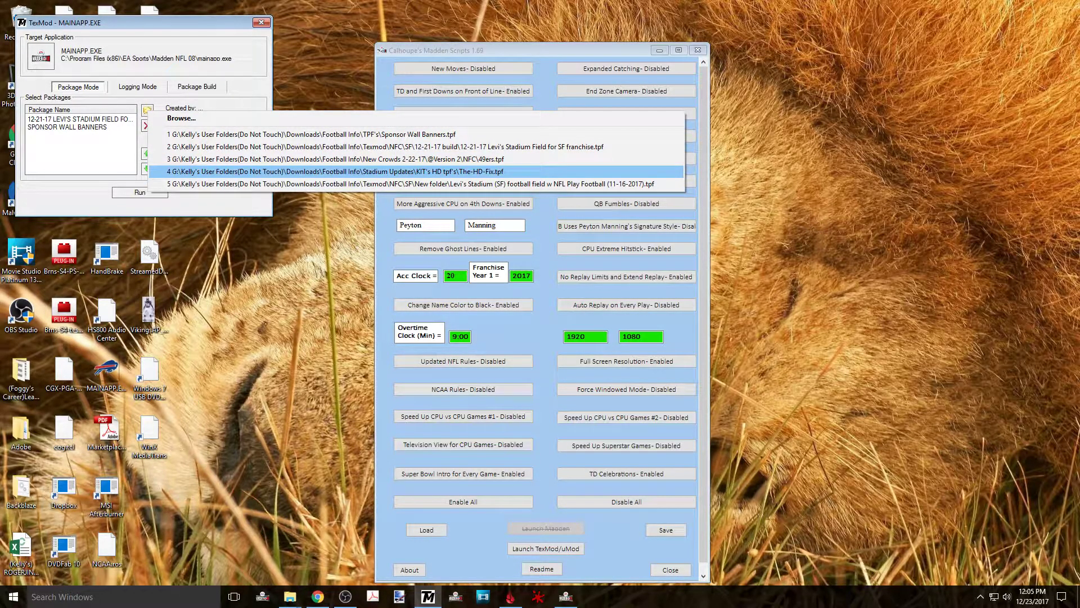
click(338, 171)
click(147, 110)
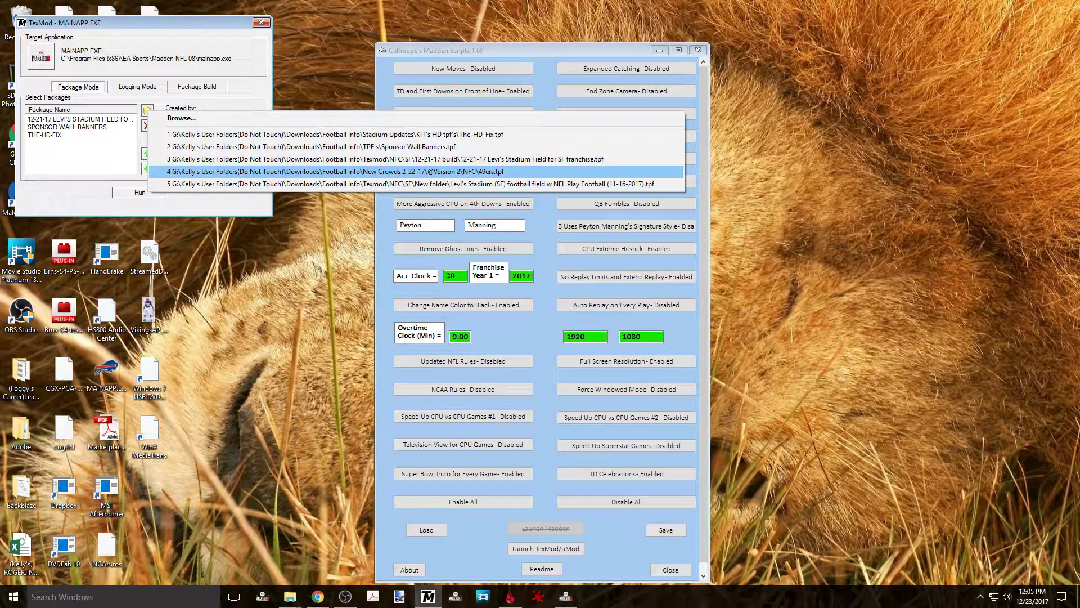
click(337, 171)
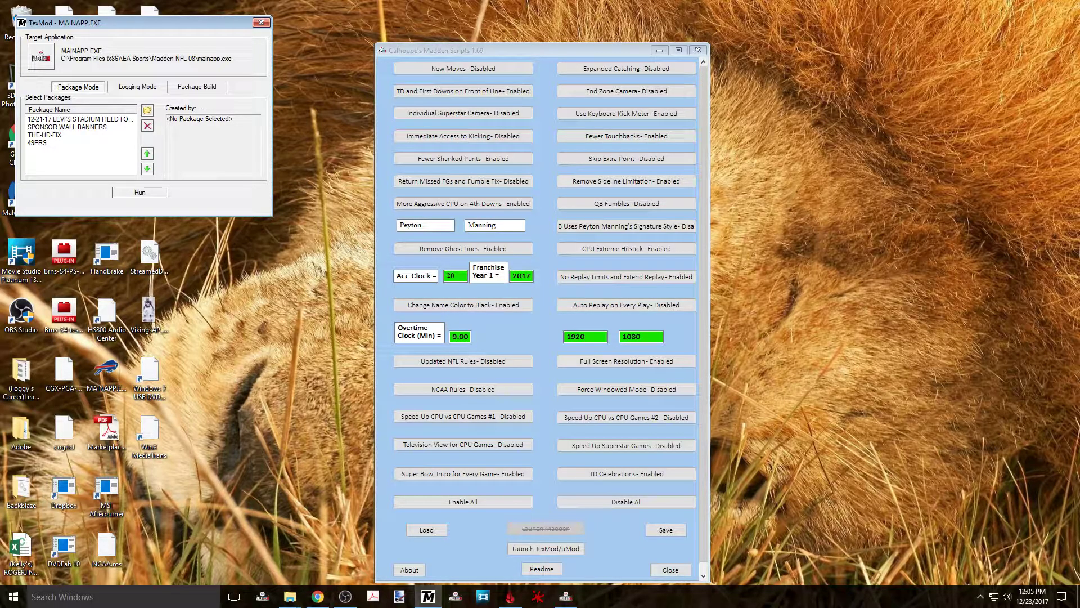
click(79, 119)
Move the Levi's Stadium package down one place and back to first in the list
click(147, 169)
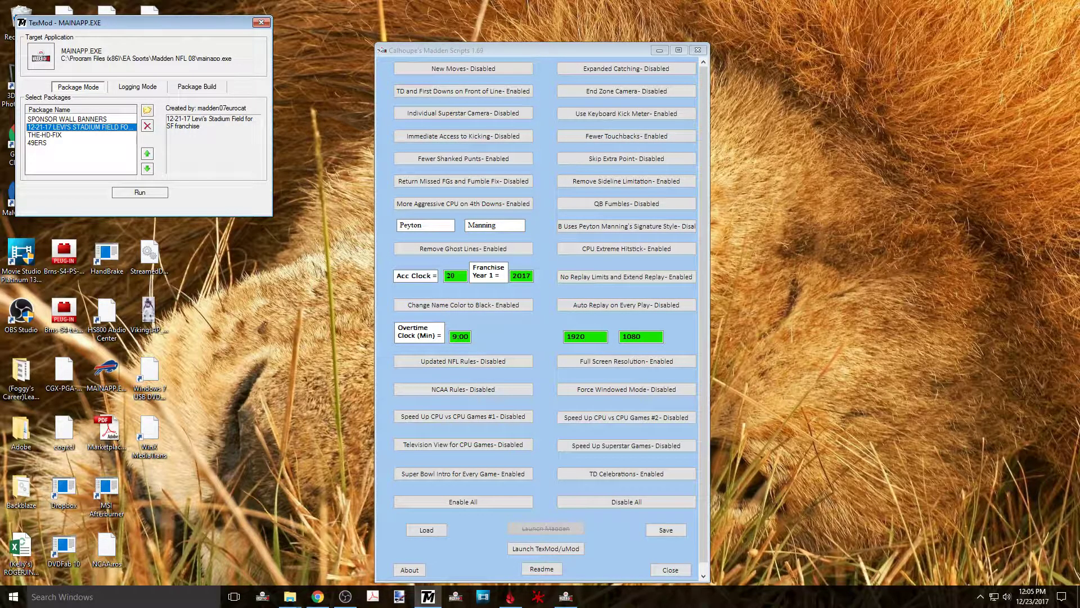
click(147, 154)
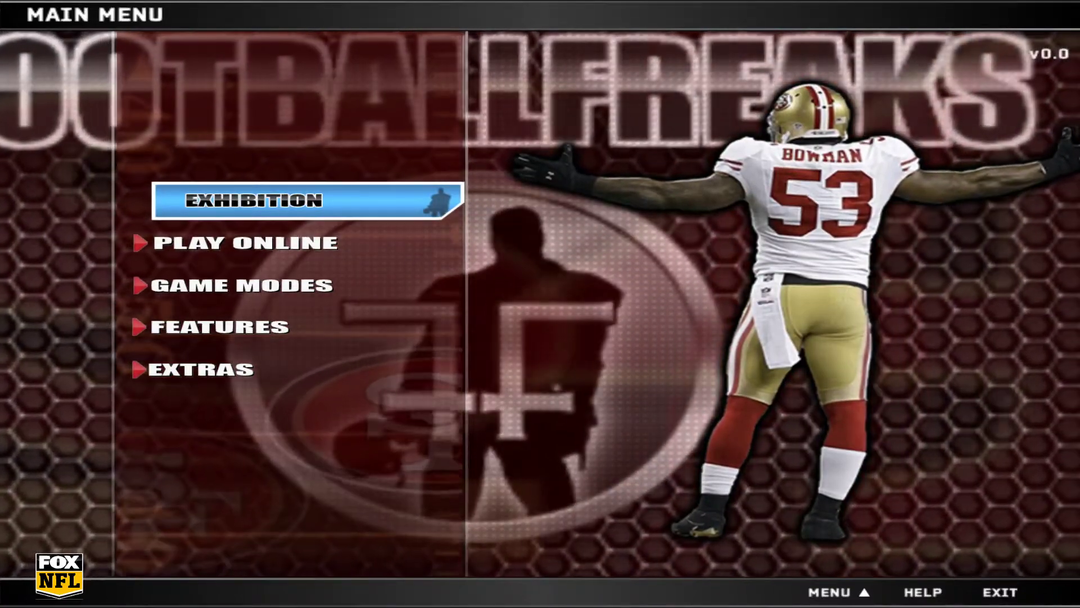
Go from Madden's main menu to Settings > System Settings
key(Down)
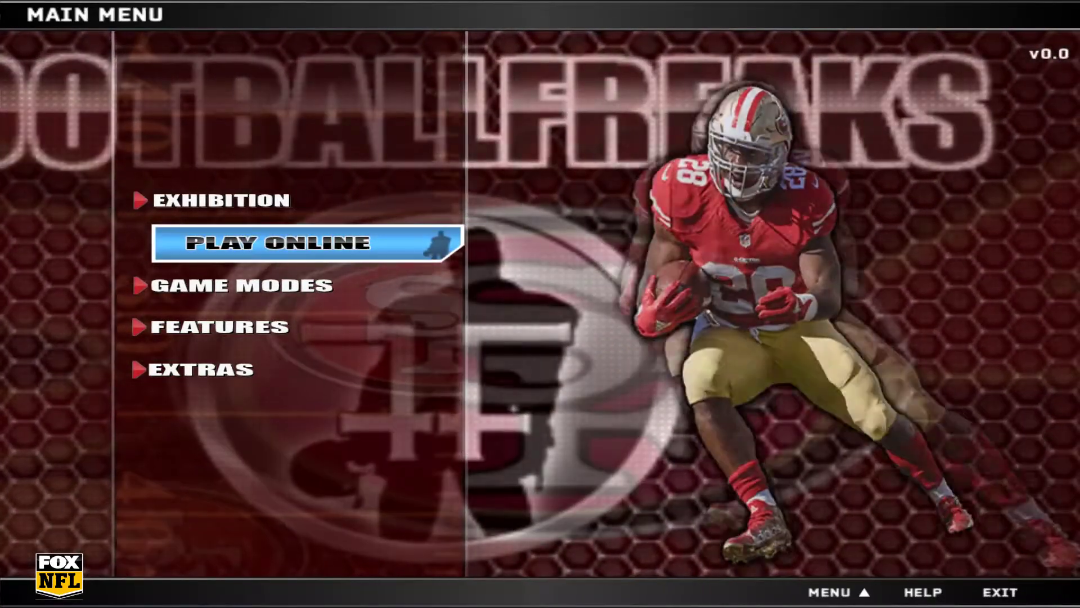
key(Down)
key(Down)
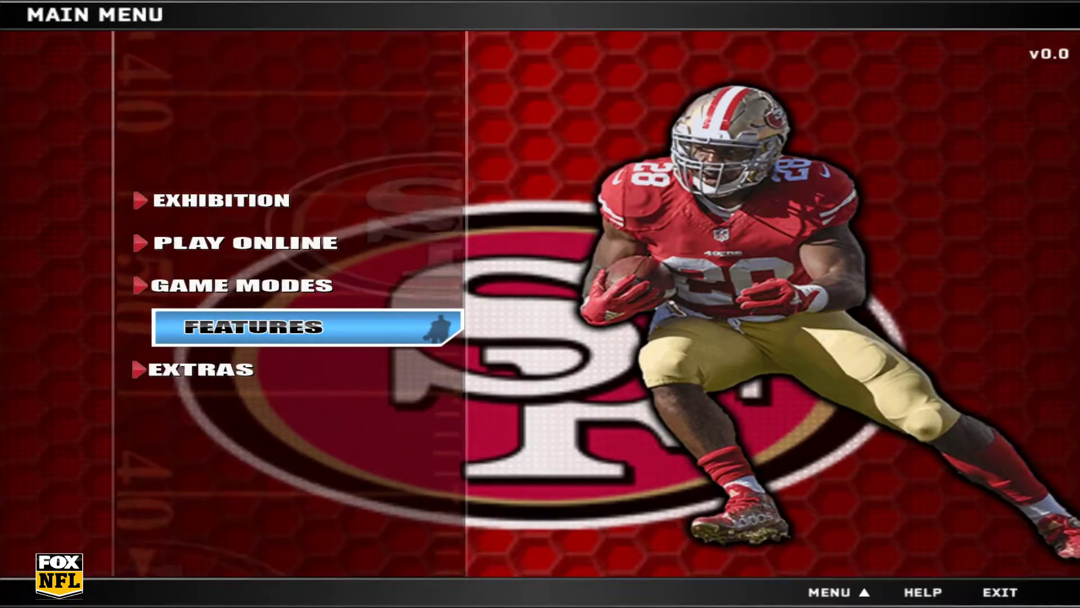
key(Up)
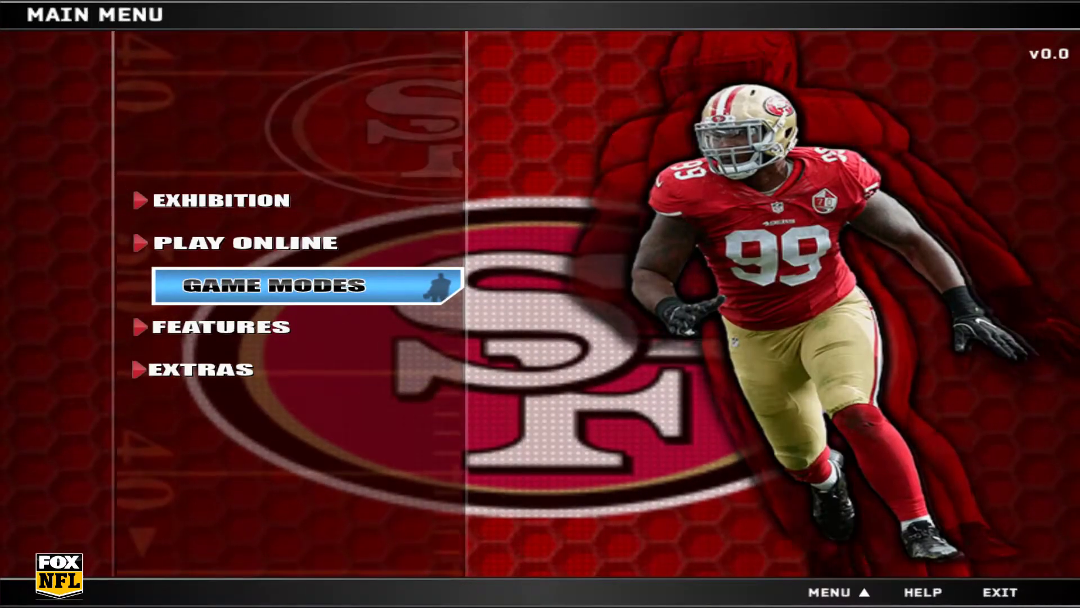
key(Tab)
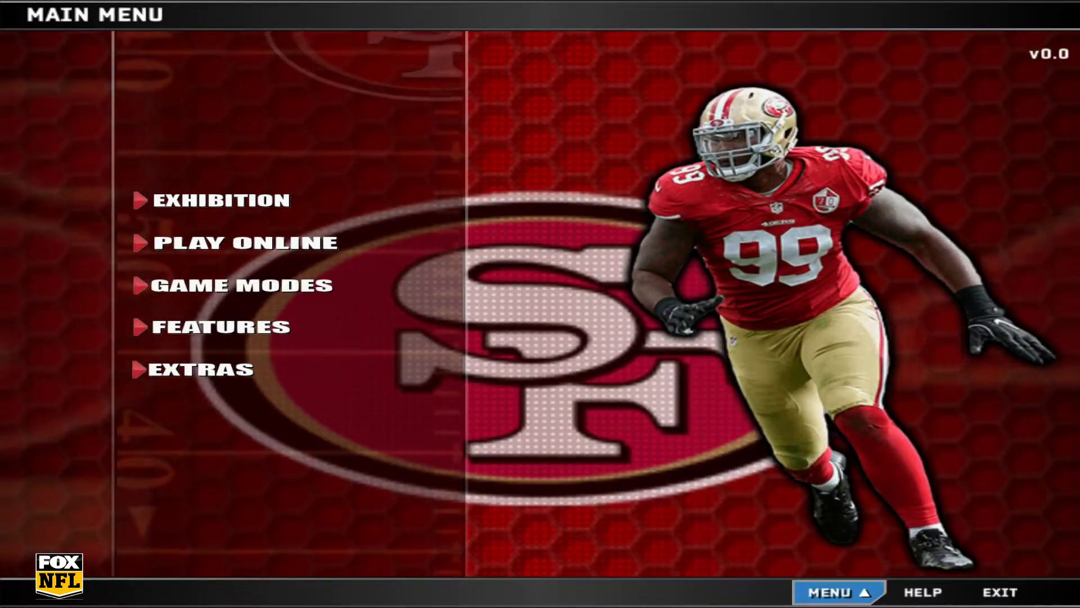
key(Return)
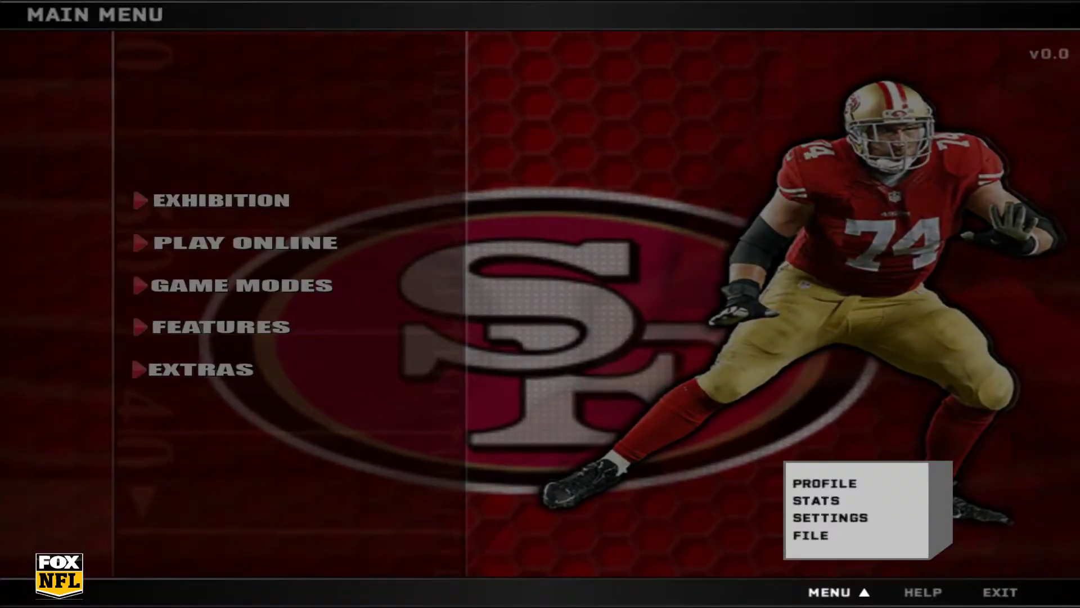
key(Return)
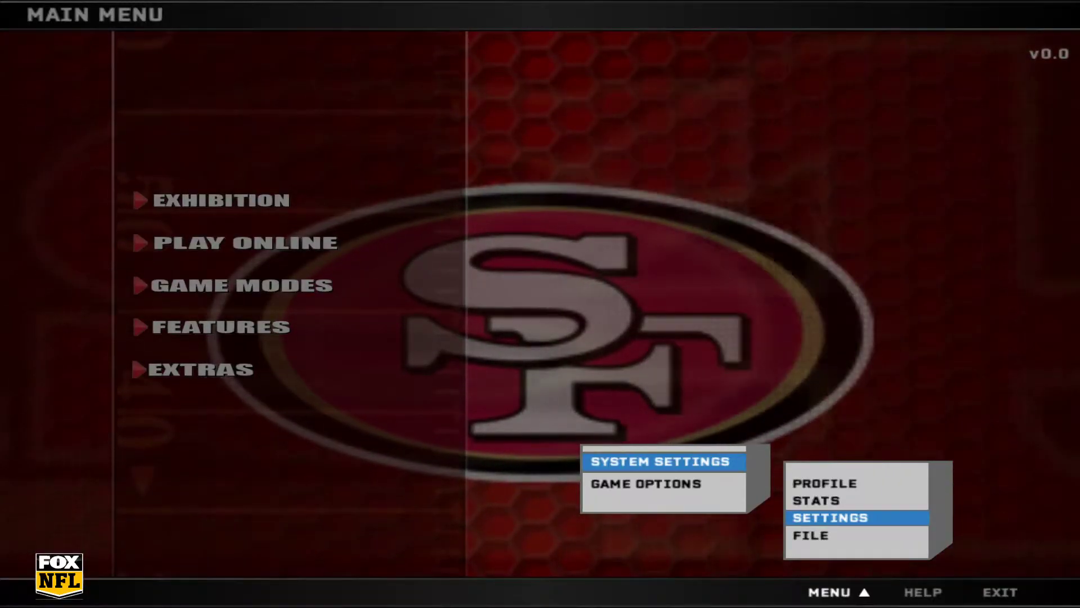
key(Return)
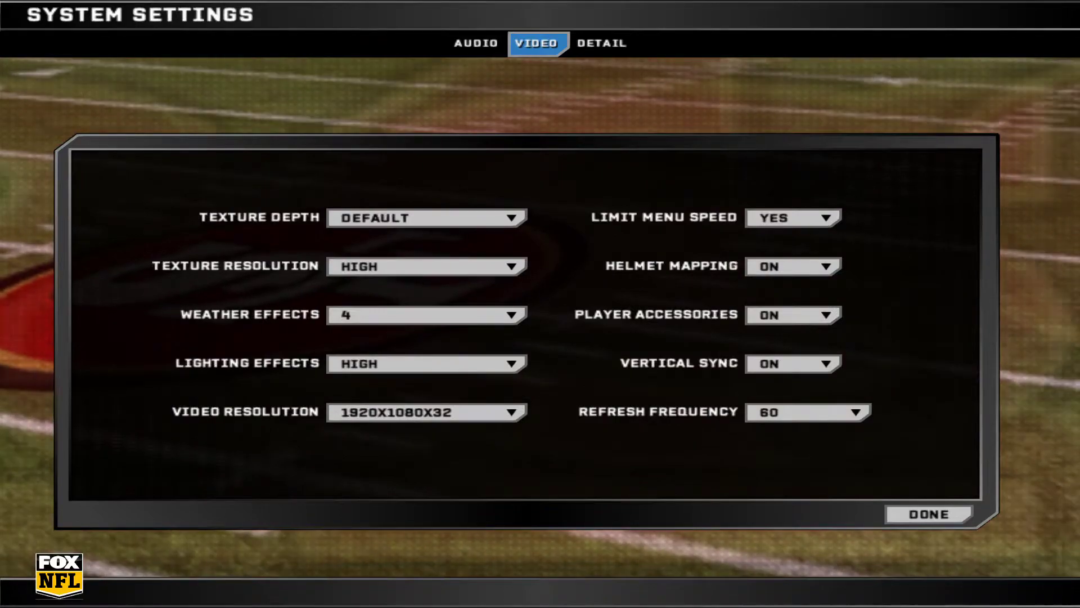
Check the Video page for 1920x1080x32 at 60 Hz, then browse the Situation and Skill Drills game modes
key(Down)
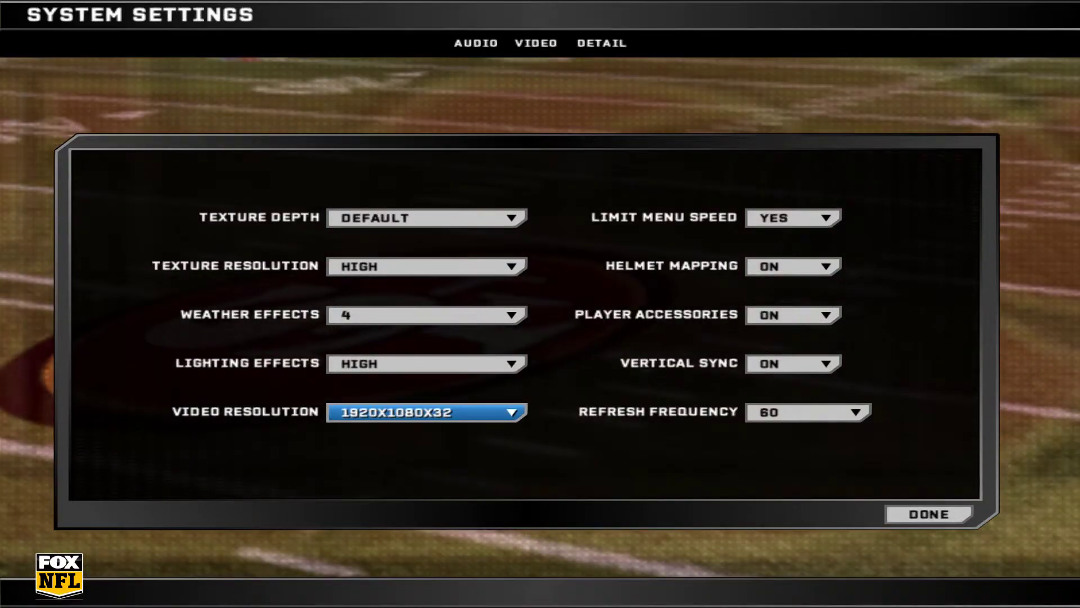
key(Right)
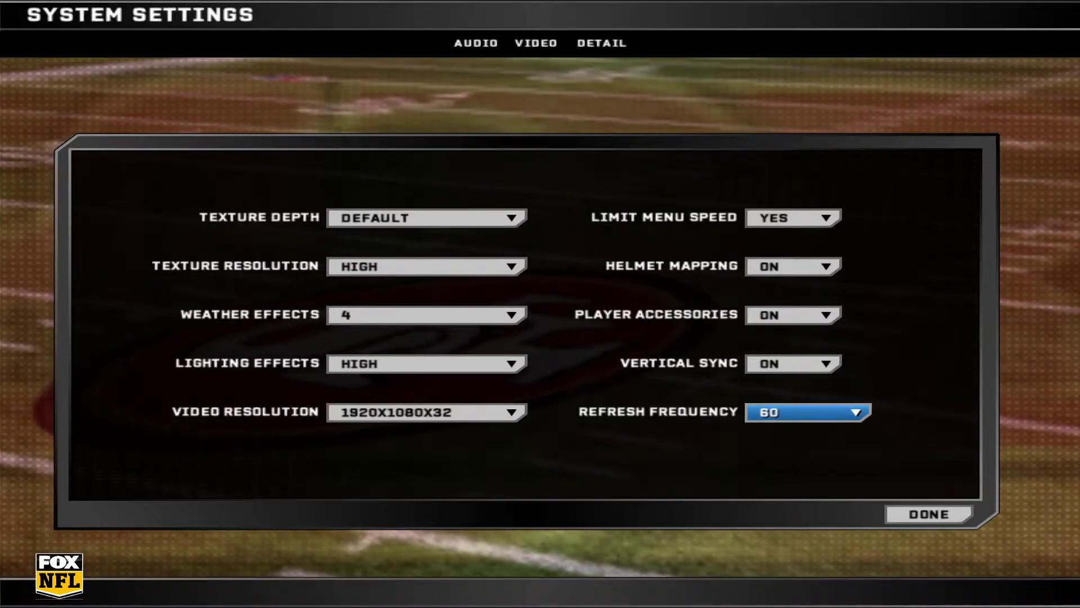
key(Down)
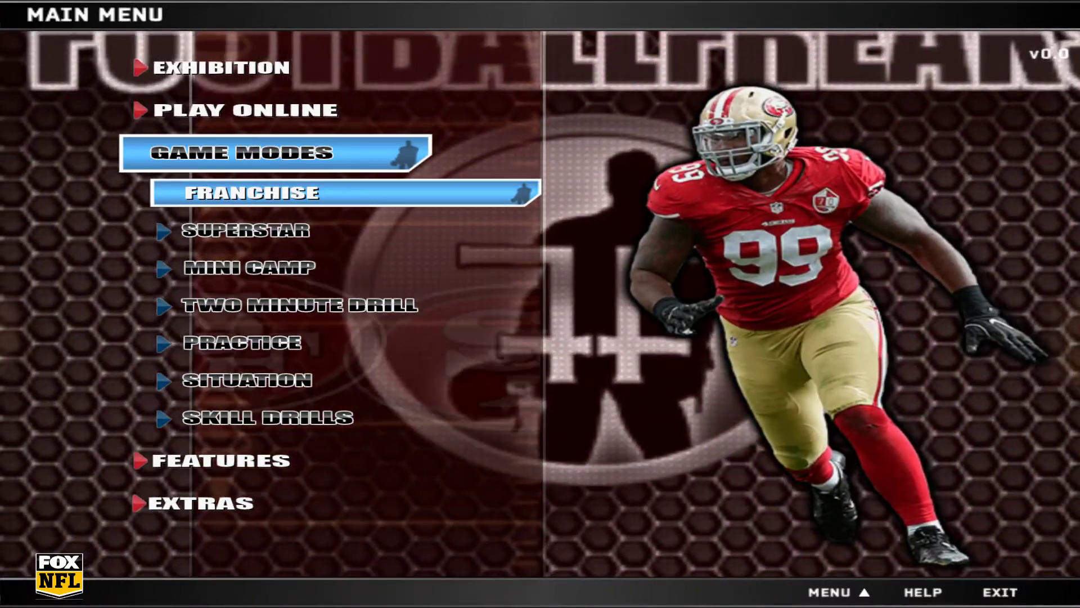
click(248, 380)
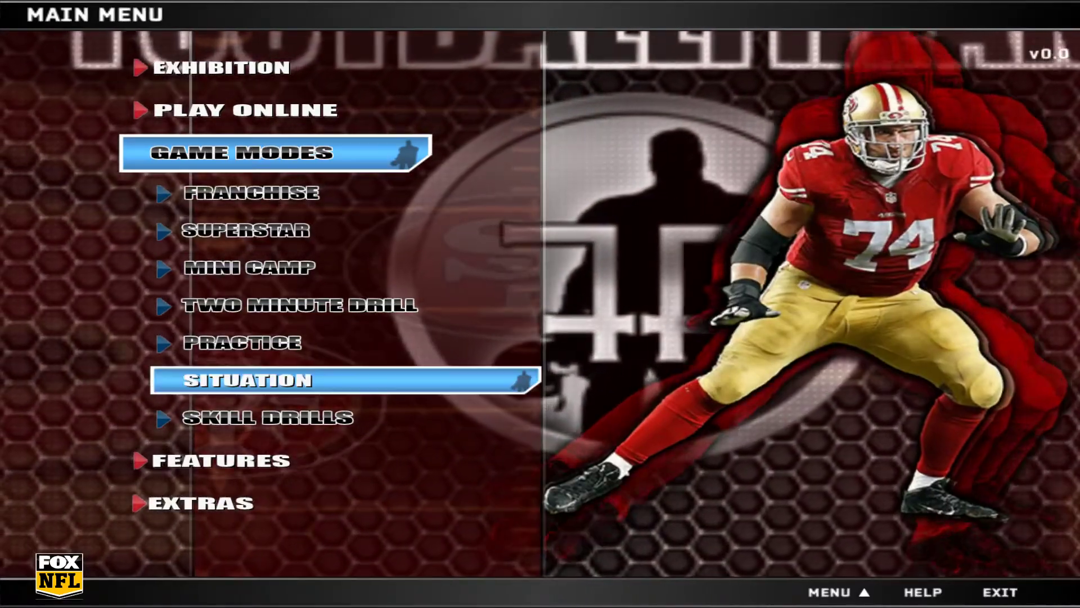
click(267, 417)
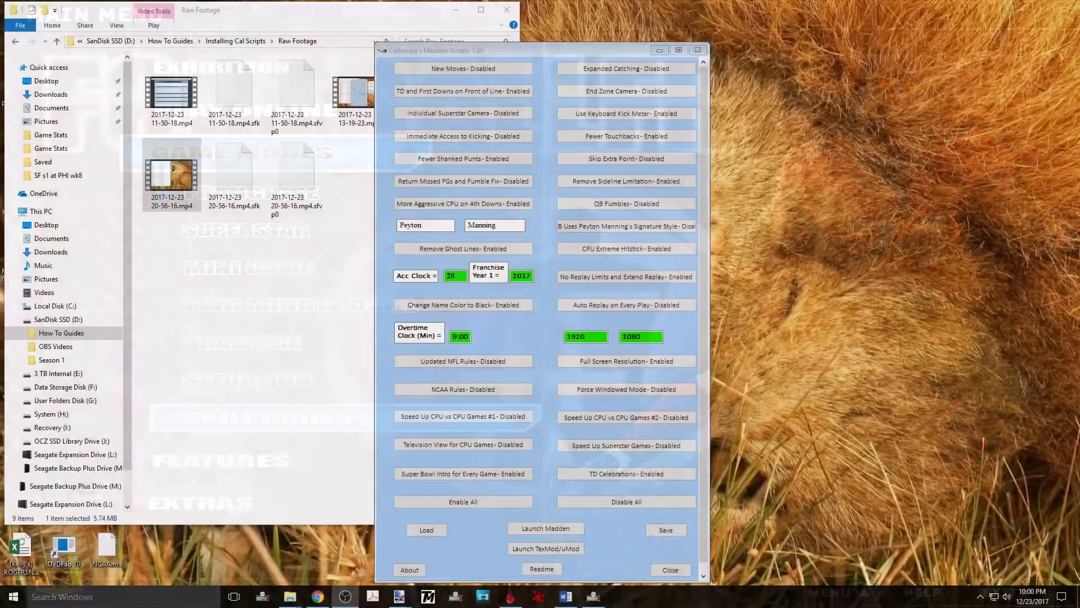